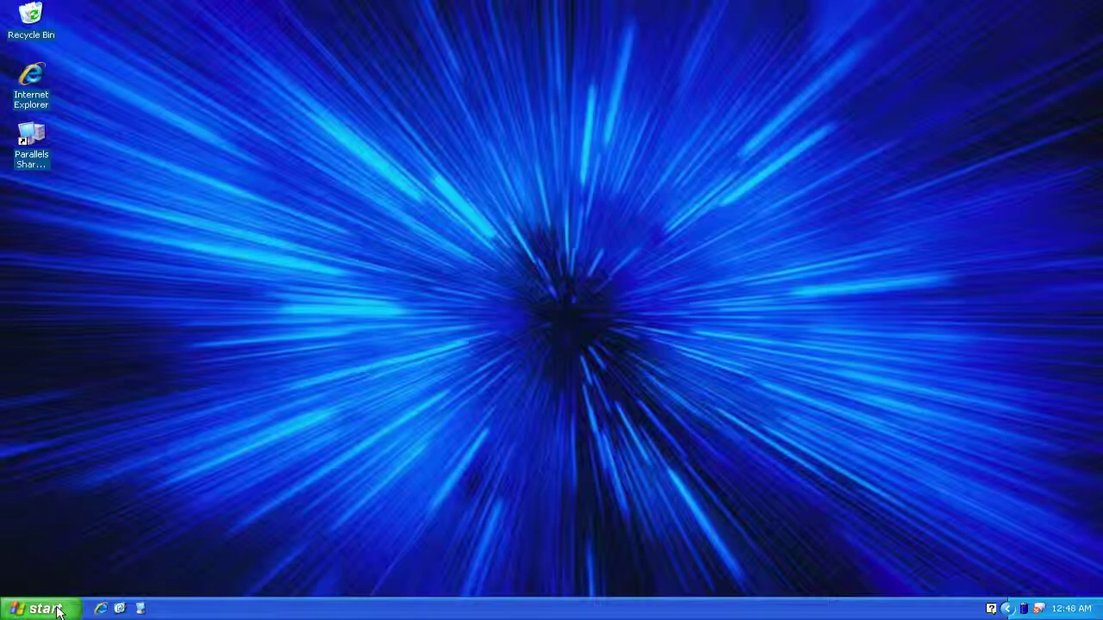
# Start the database from the Oracle Database 10g Express Edition program group.
pyautogui.click(58, 611)
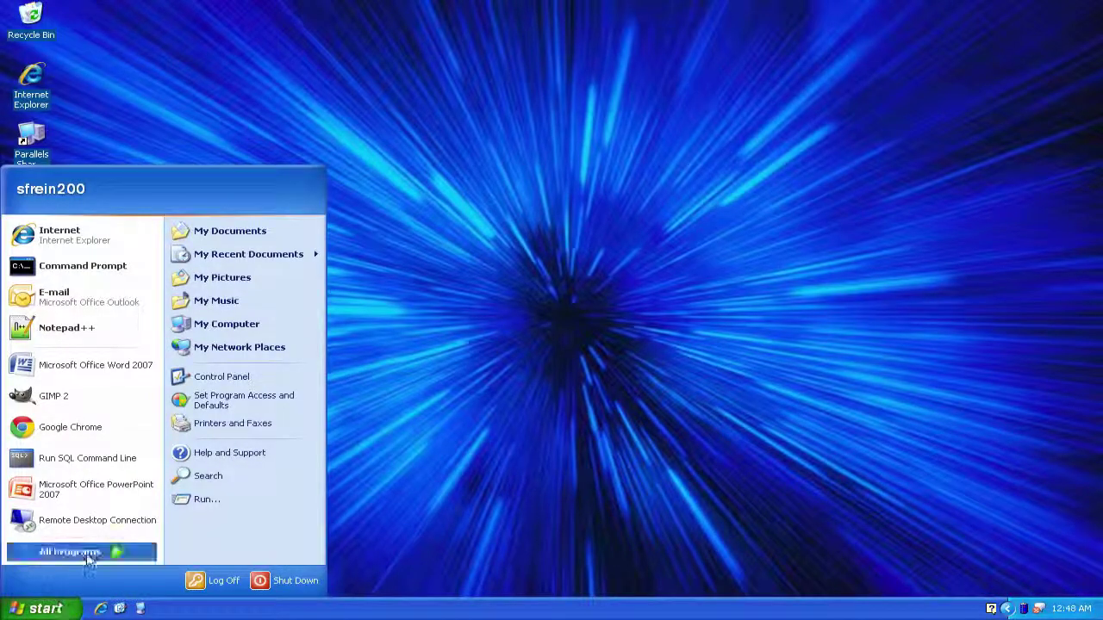
pyautogui.moveTo(91, 560)
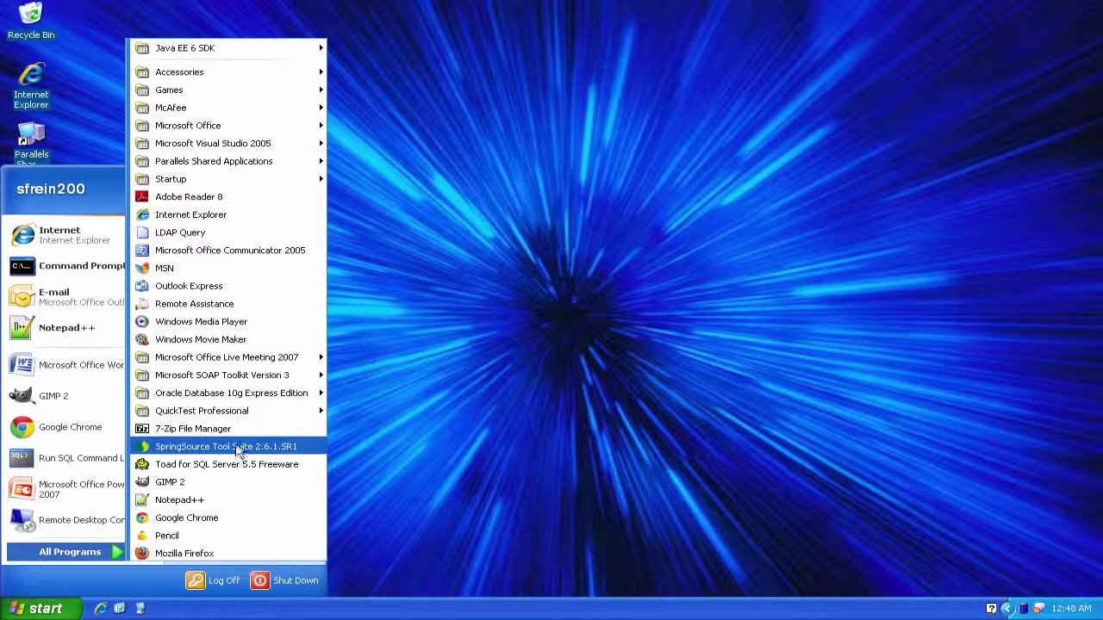
pyautogui.moveTo(259, 399)
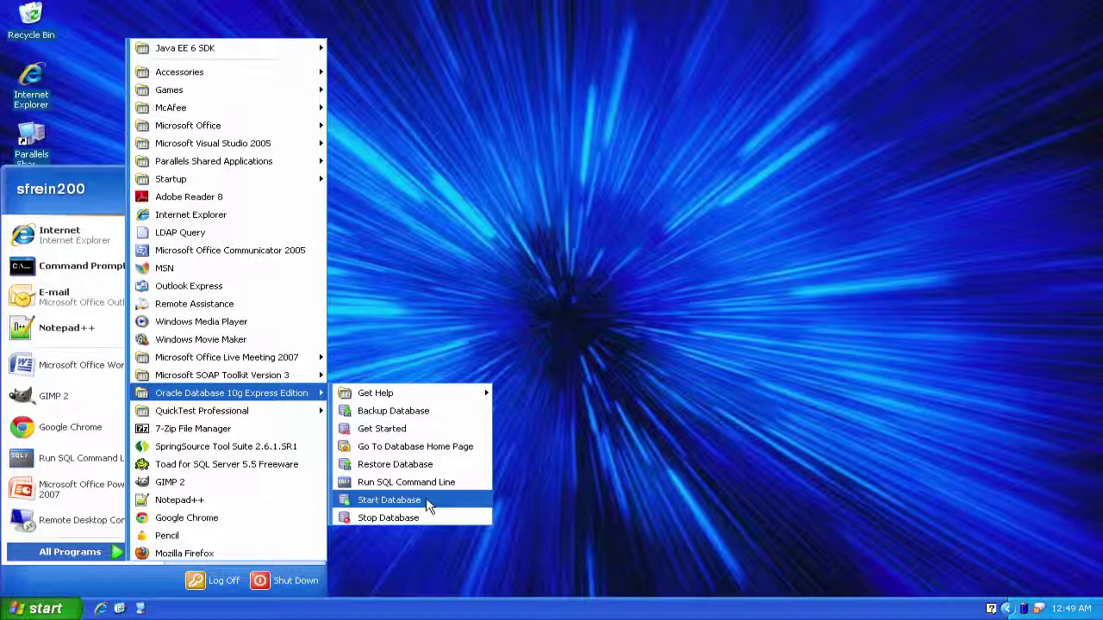
pyautogui.click(428, 504)
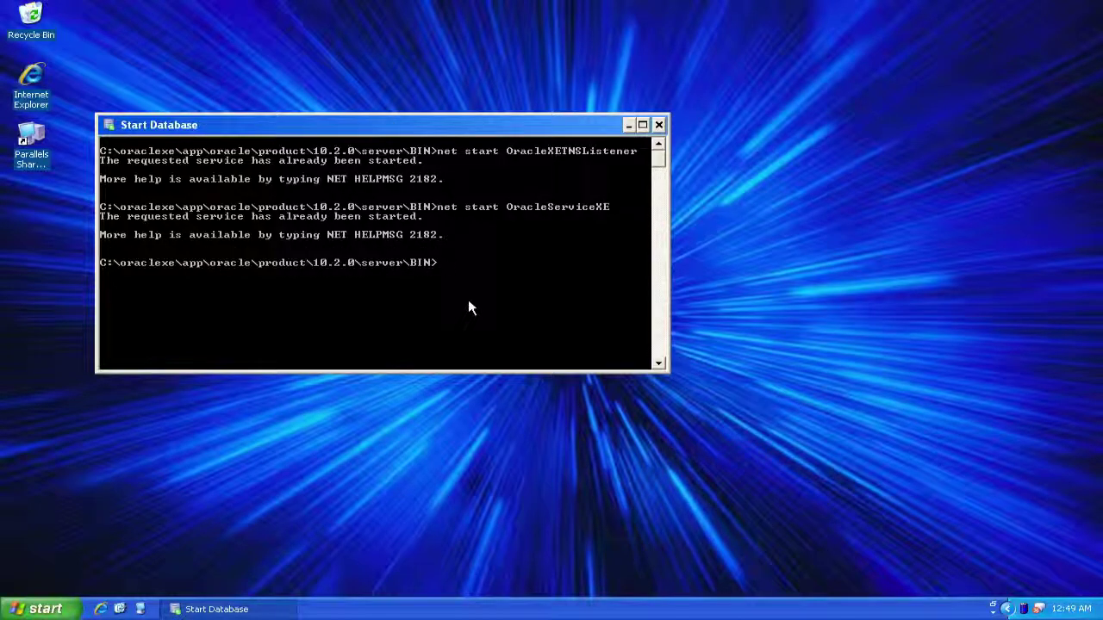
# Set the Start Database console font to Lucida Console, size 24, for the shortcut that started it, and close the console.
pyautogui.click(110, 126)
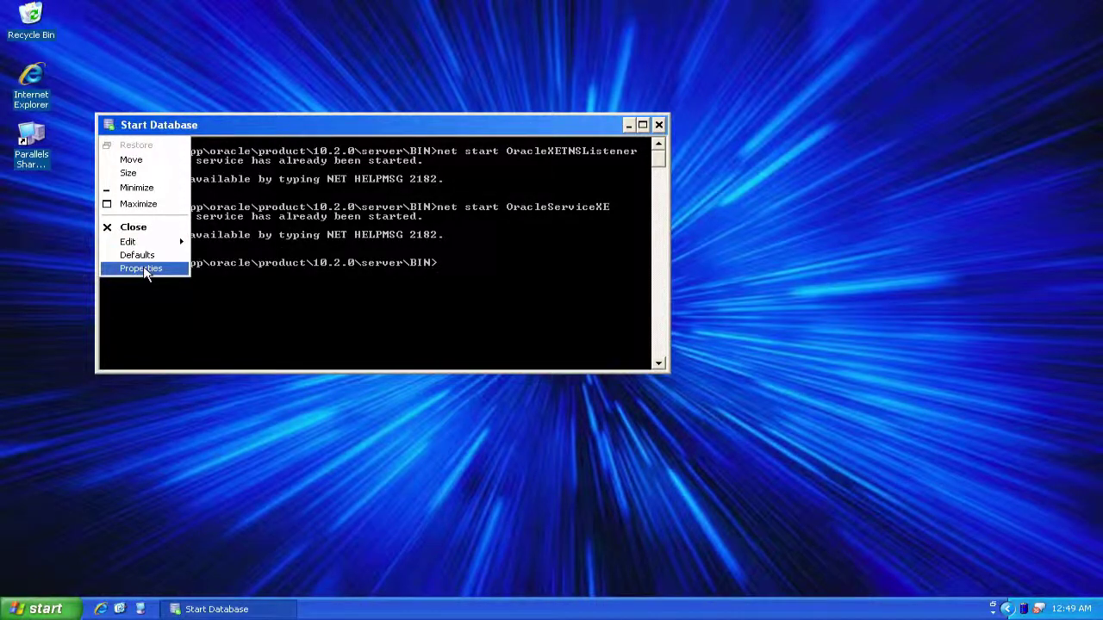
pyautogui.click(144, 269)
pyautogui.click(190, 164)
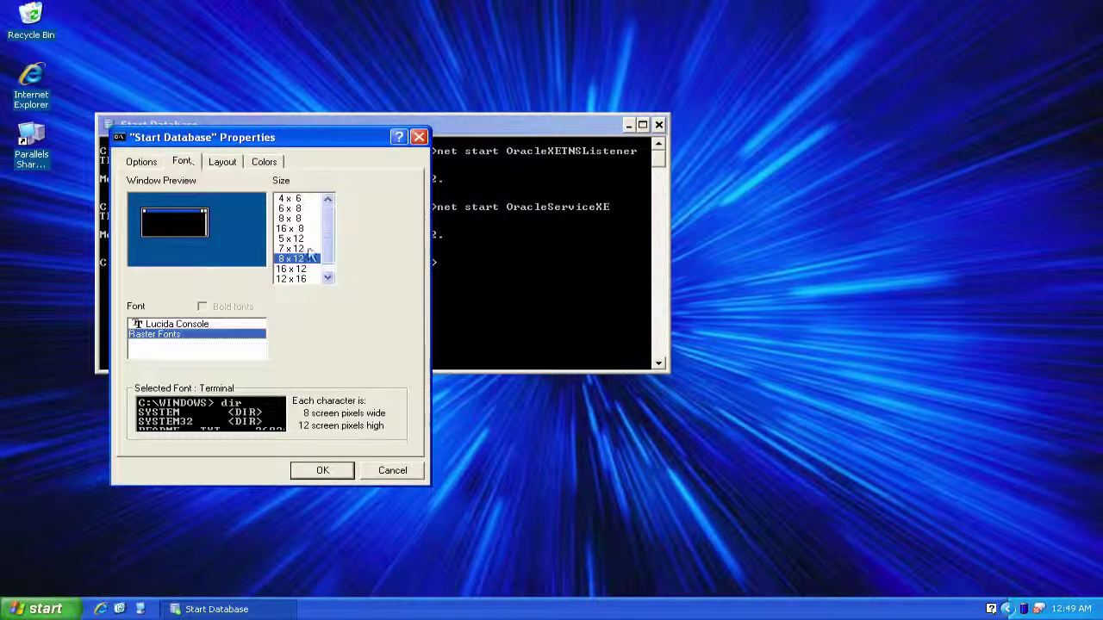
pyautogui.click(212, 324)
pyautogui.click(282, 264)
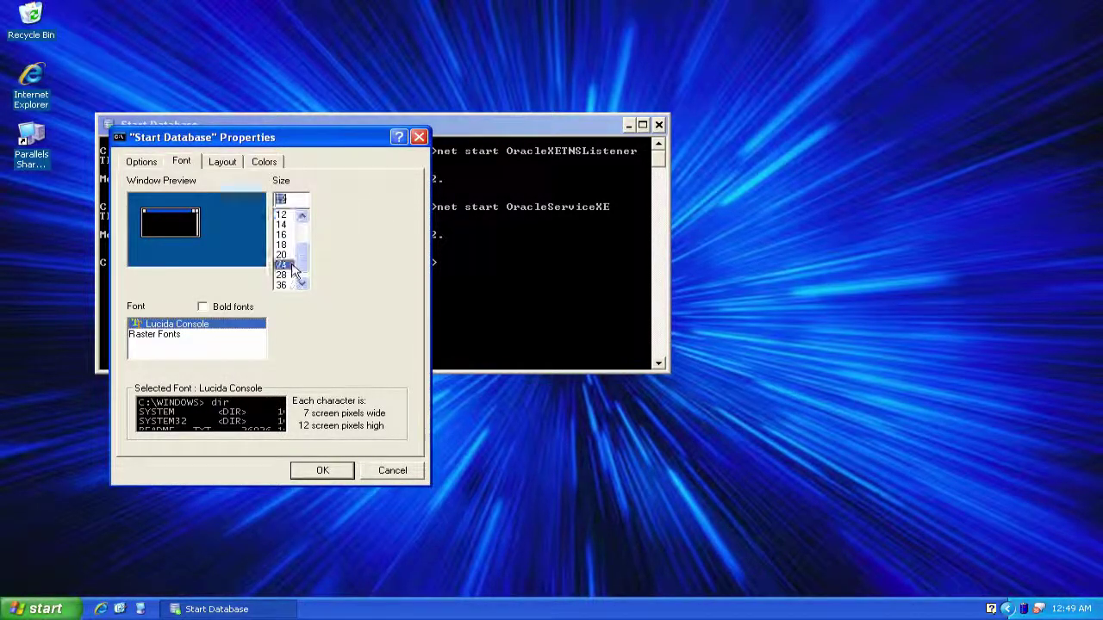
pyautogui.click(322, 471)
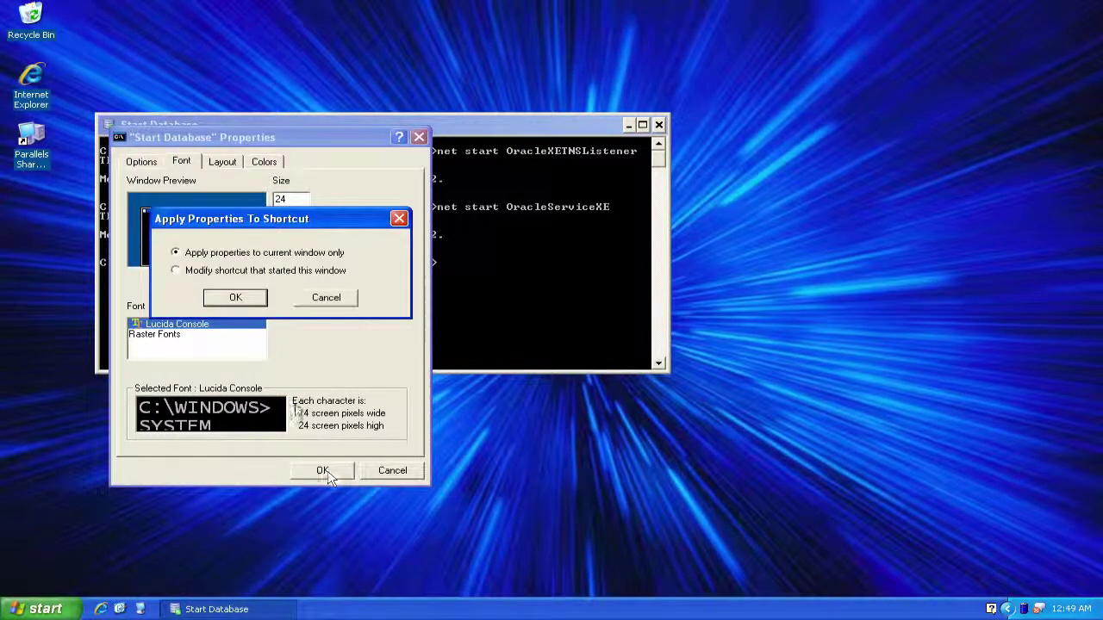
pyautogui.click(177, 272)
pyautogui.click(231, 298)
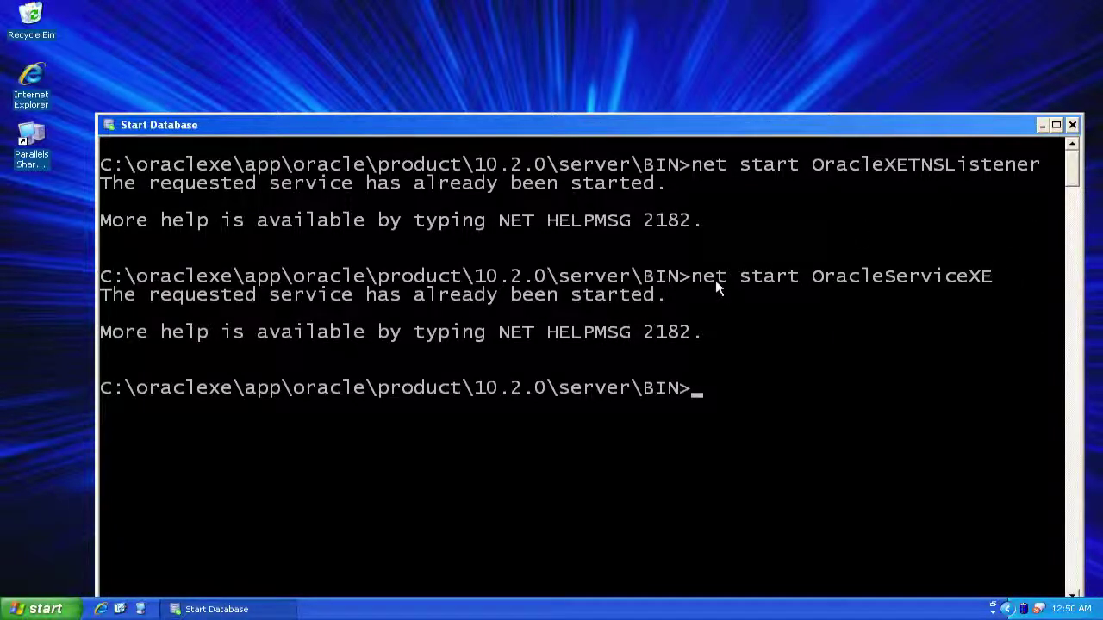
pyautogui.click(1072, 125)
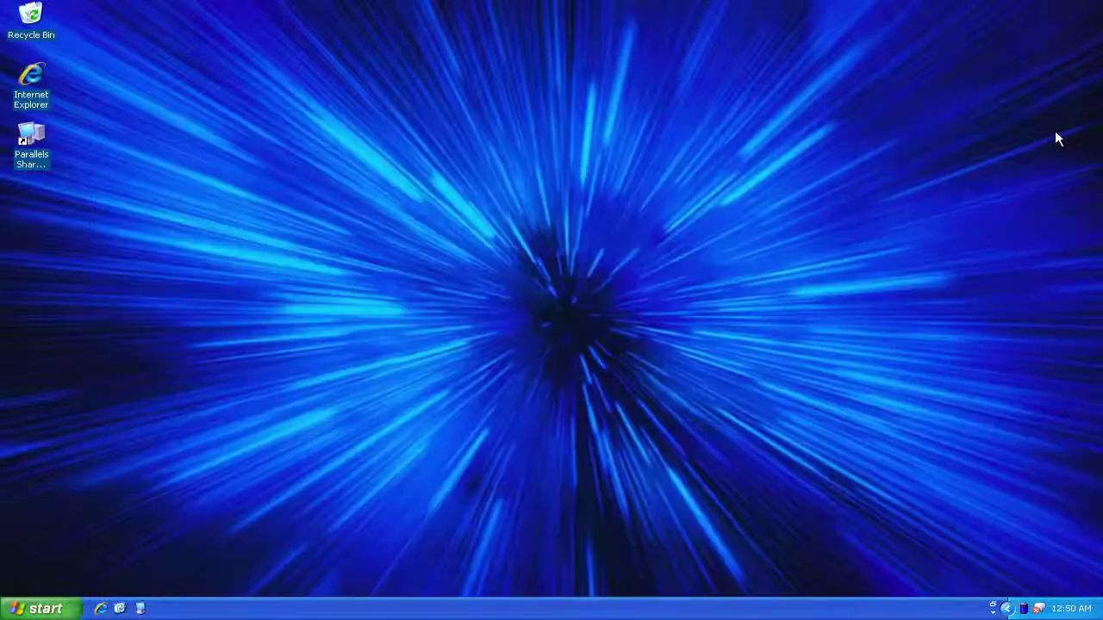
# Open the SQL command line from the Oracle Database 10g Express Edition program group.
pyautogui.click(26, 608)
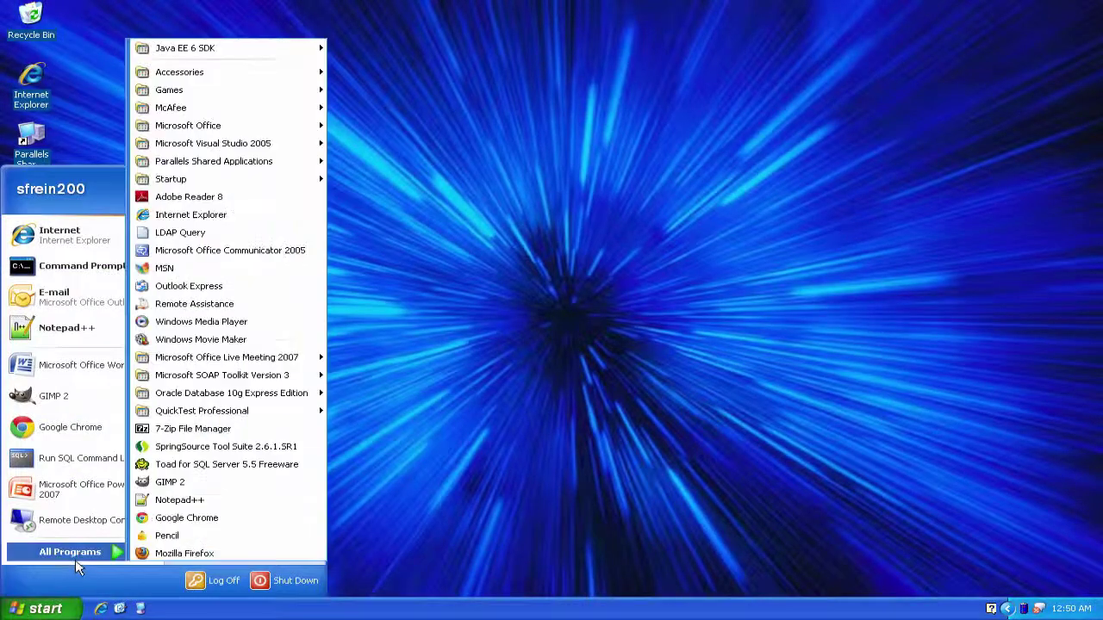
pyautogui.moveTo(76, 559)
pyautogui.moveTo(272, 394)
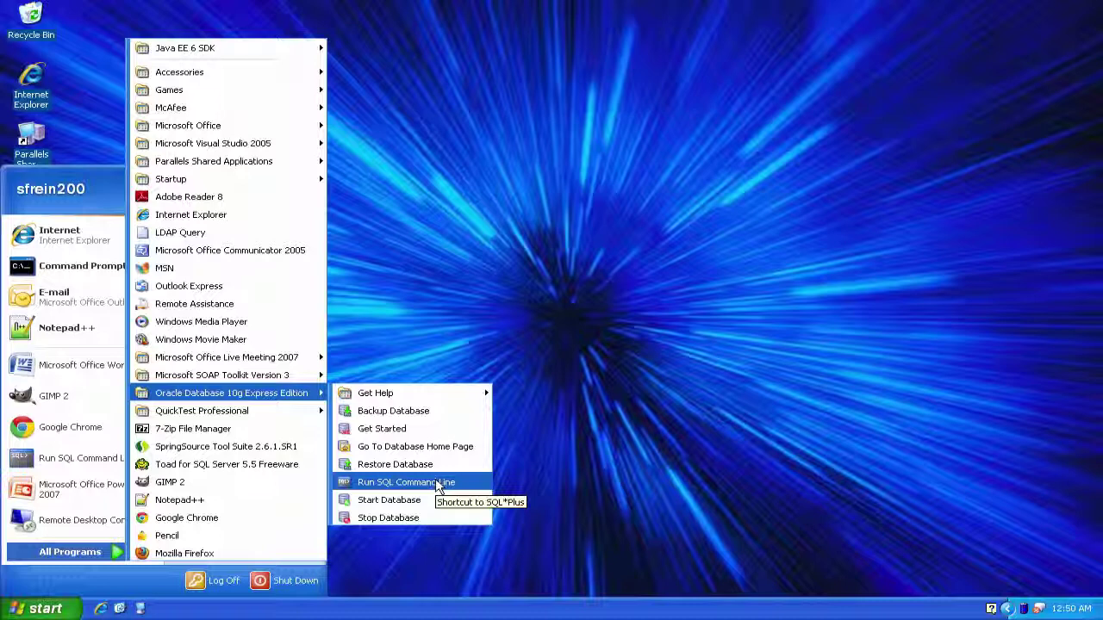
pyautogui.click(437, 484)
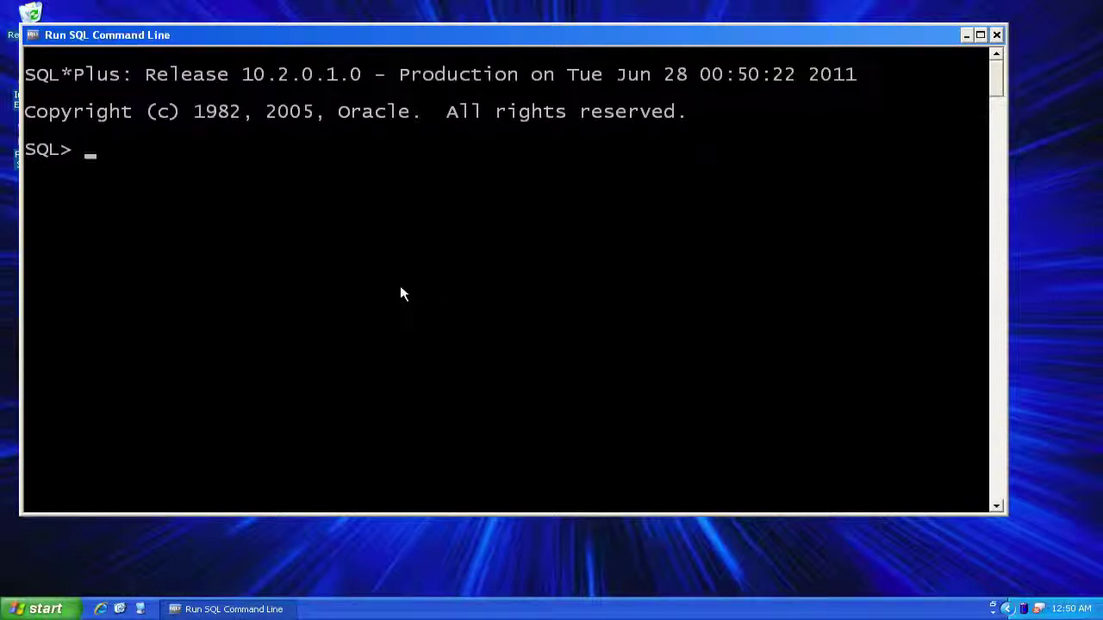
# Try to query the system date with "select sysdate from dual;".
pyautogui.write('select * from')
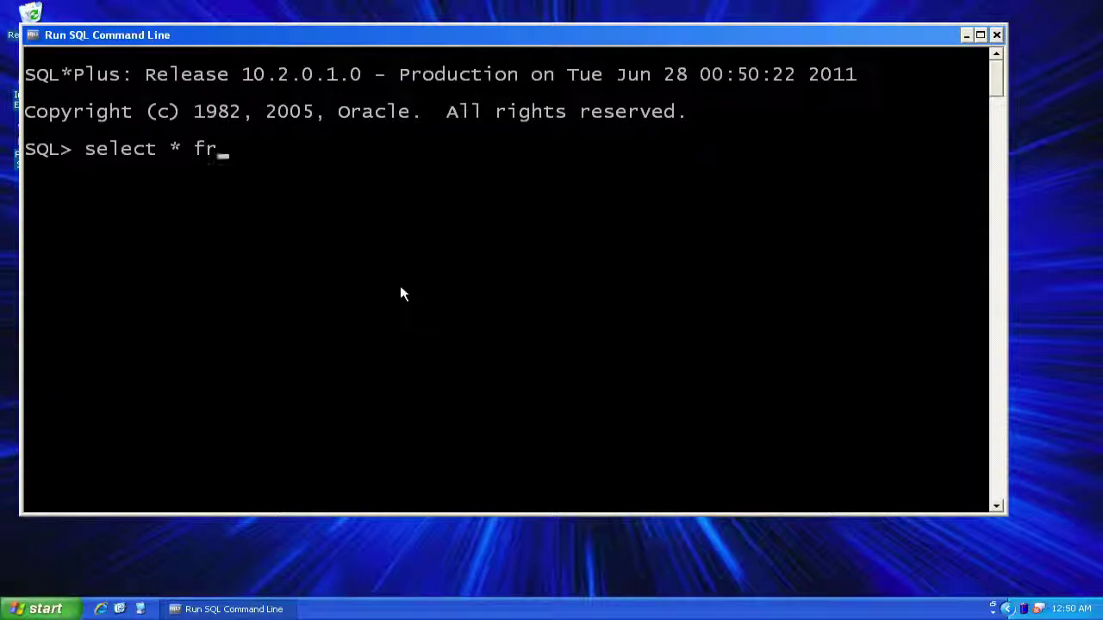
pyautogui.press('BackSpace')
pyautogui.press('BackSpace')
pyautogui.press('BackSpace')
pyautogui.press('BackSpace')
pyautogui.press('BackSpace')
pyautogui.press('BackSpace')
pyautogui.write('sysdate from duak')
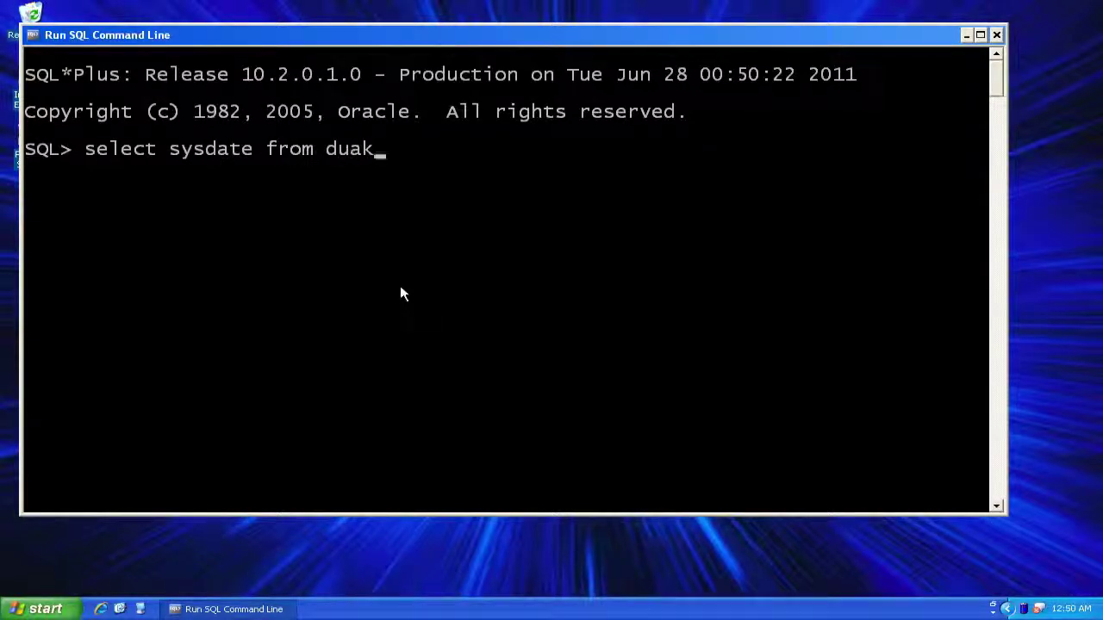
pyautogui.press('BackSpace')
pyautogui.write('l;')
pyautogui.press('Return')
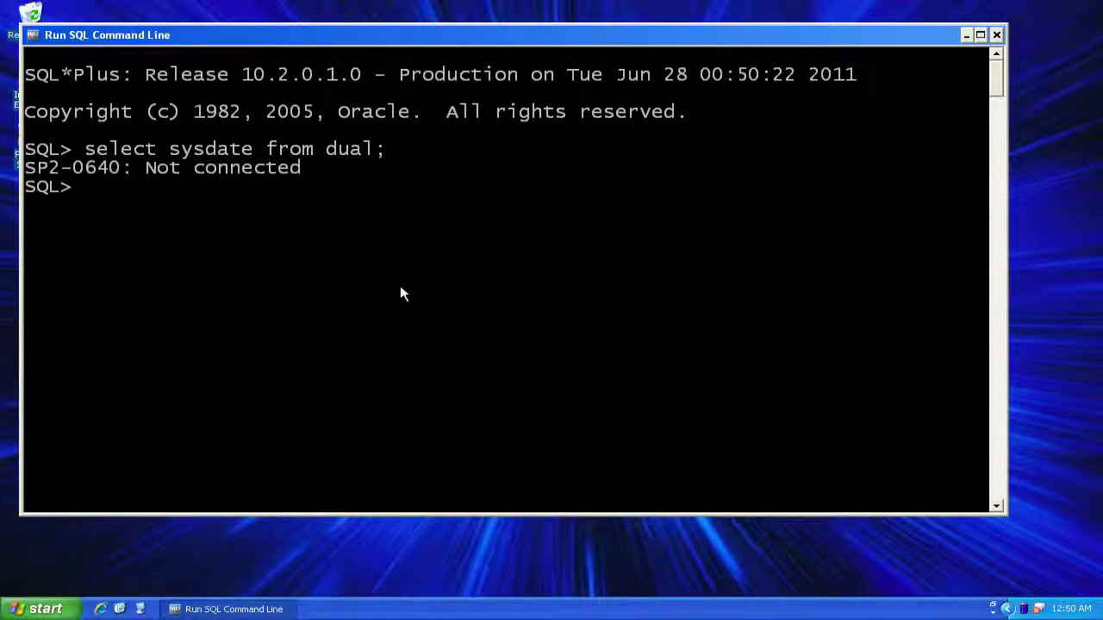
# Connect to the database as system, entering the account password.
pyautogui.write('connect')
pyautogui.write('system')
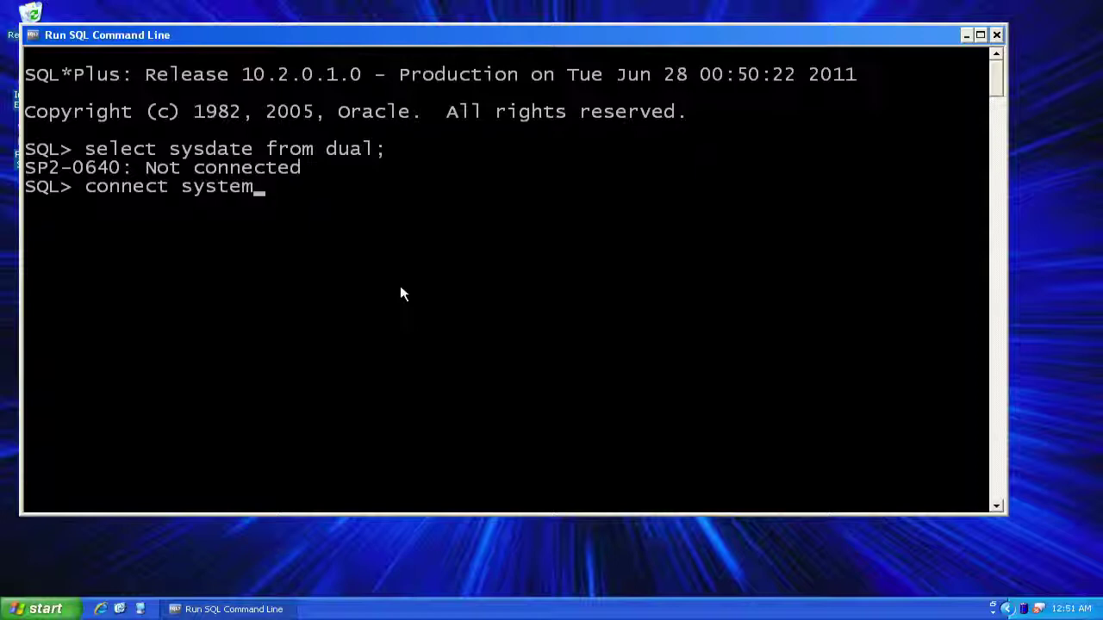
pyautogui.press('Return')
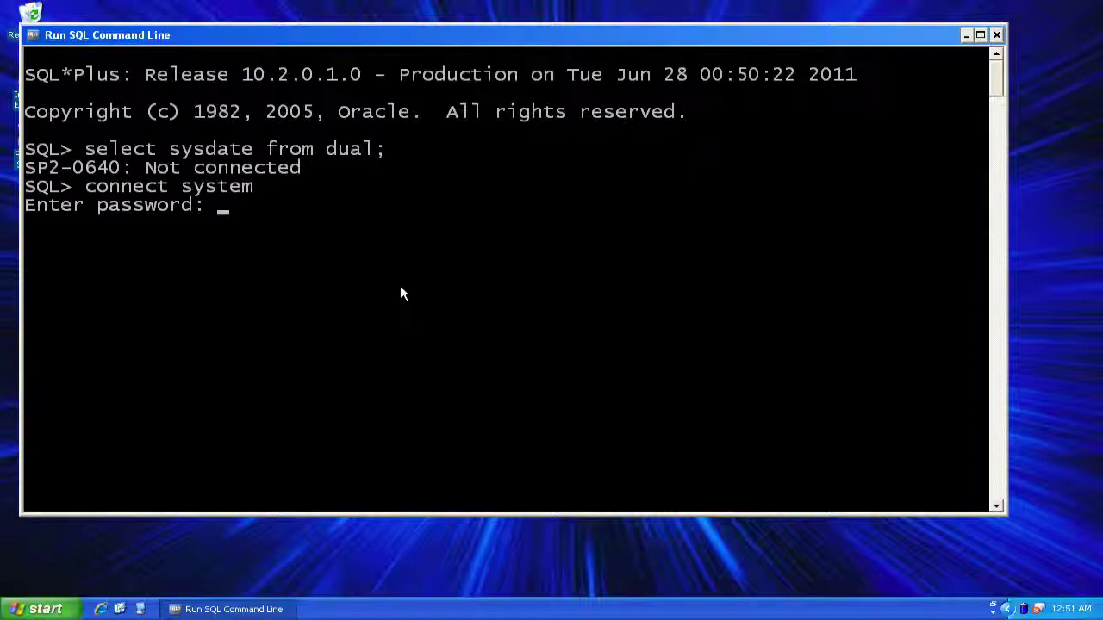
pyautogui.press('Return')
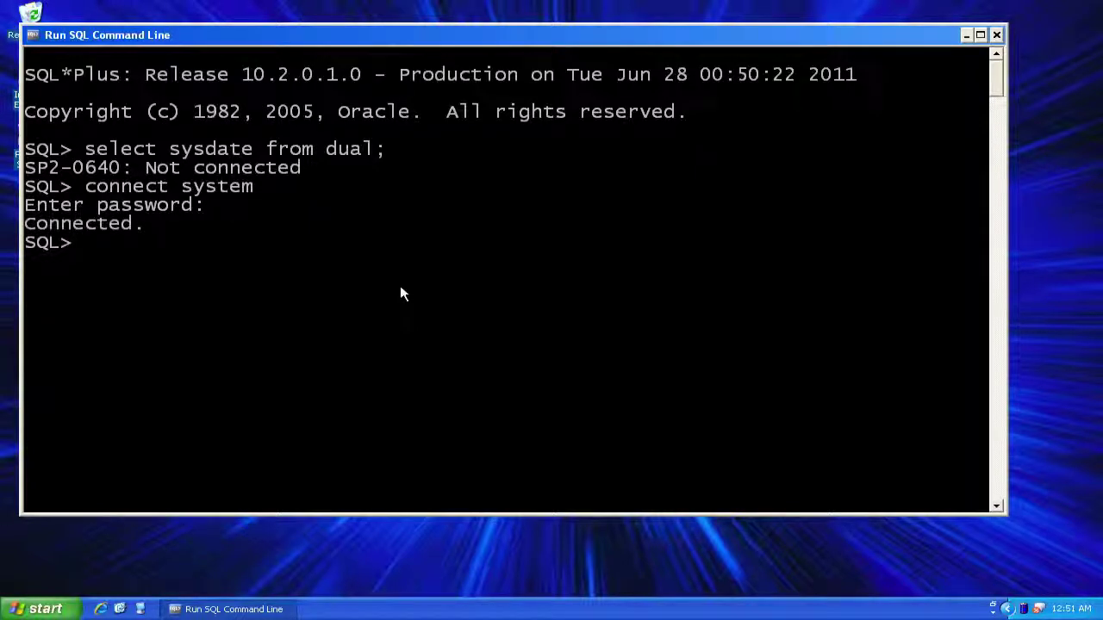
# Rerun the query "select sysdate from dual;" and minimize the SQL command line window.
pyautogui.press('Up')
pyautogui.press('Up')
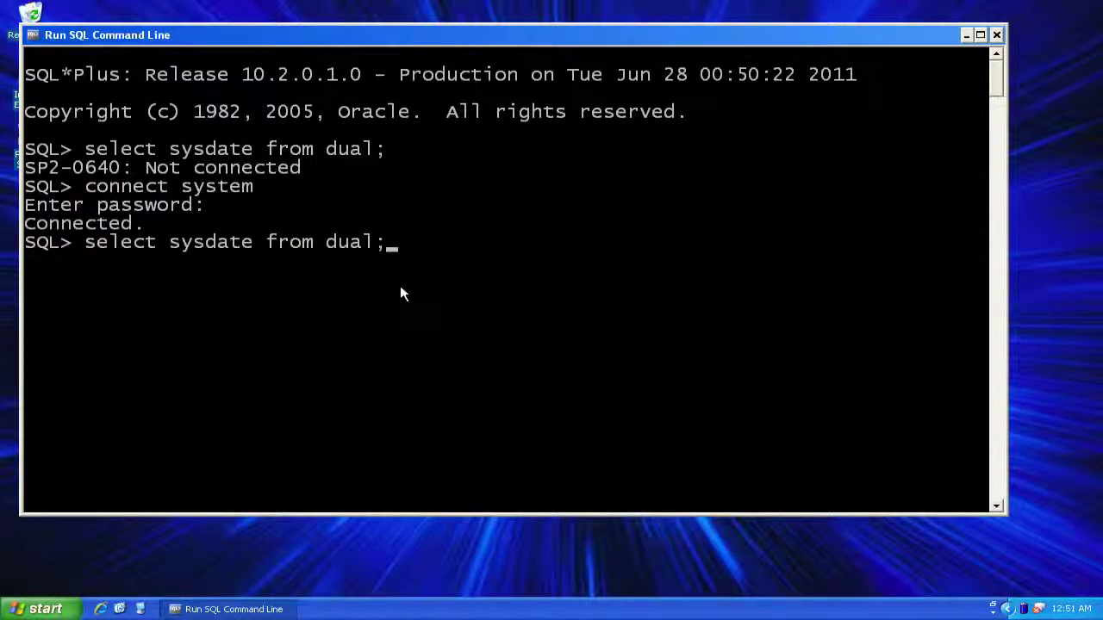
pyautogui.press('Return')
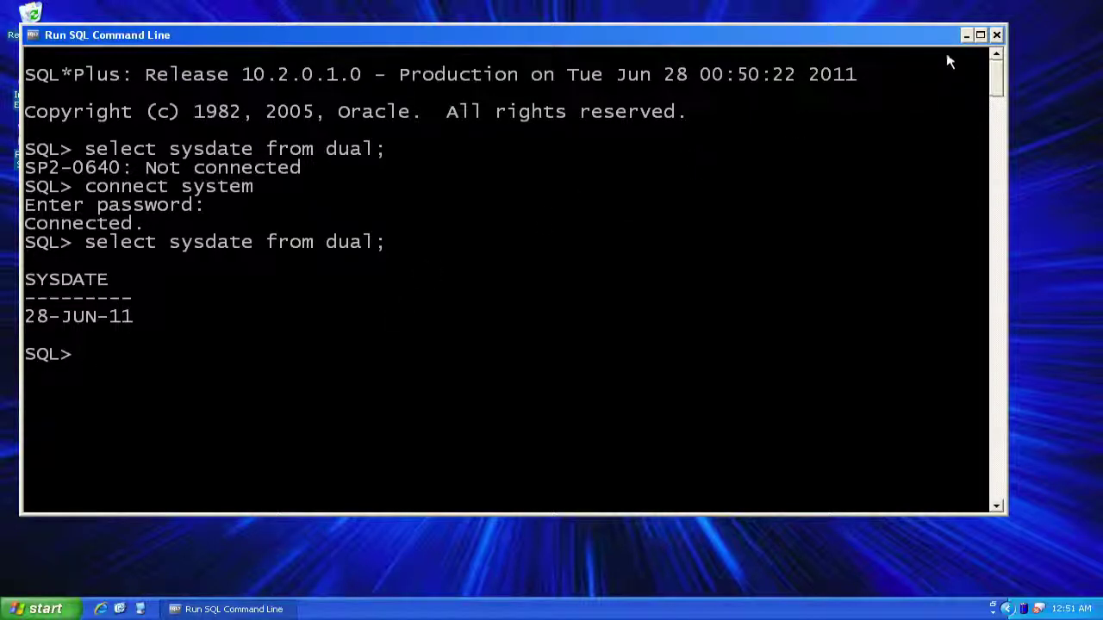
pyautogui.click(966, 35)
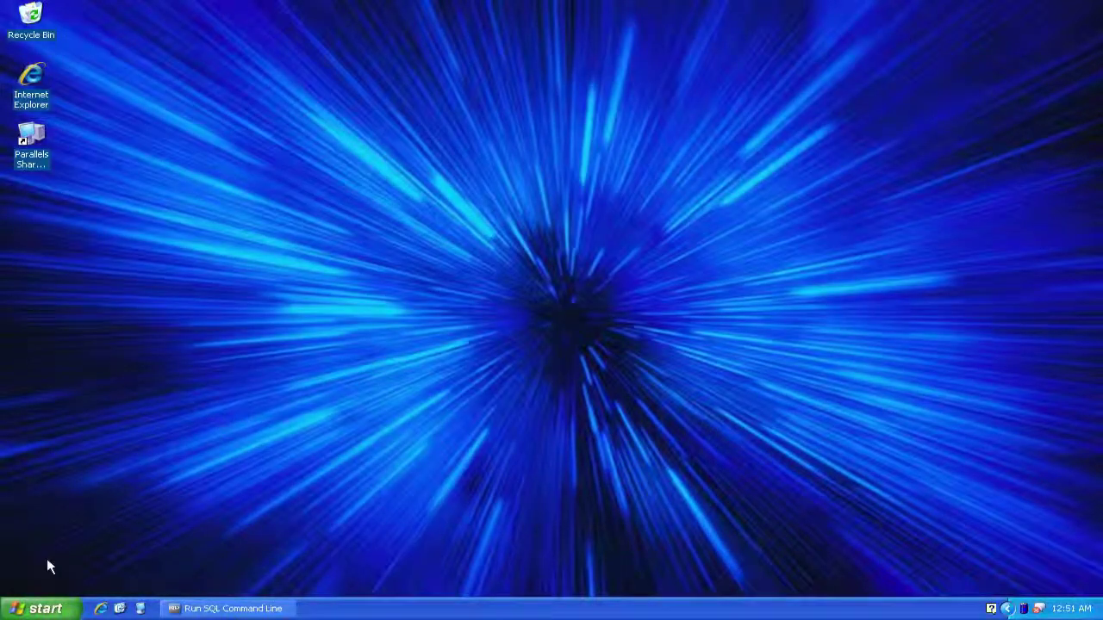
# Open the Oracle Database Home Page in a maximized browser window and log in as system with the account password.
pyautogui.click(41, 609)
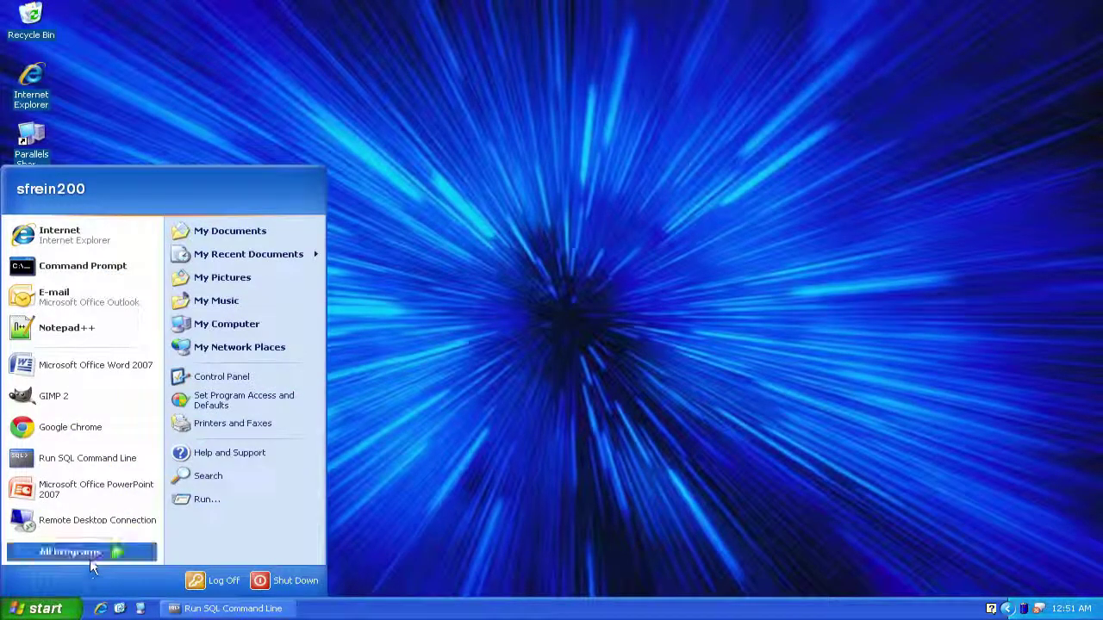
pyautogui.click(90, 558)
pyautogui.moveTo(293, 394)
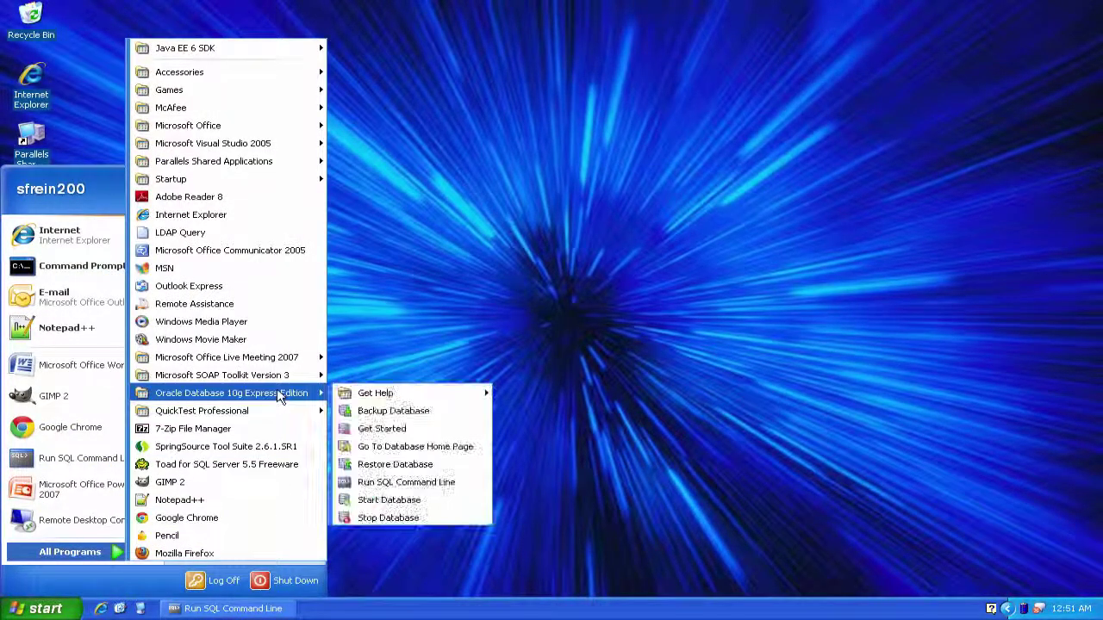
pyautogui.moveTo(377, 393)
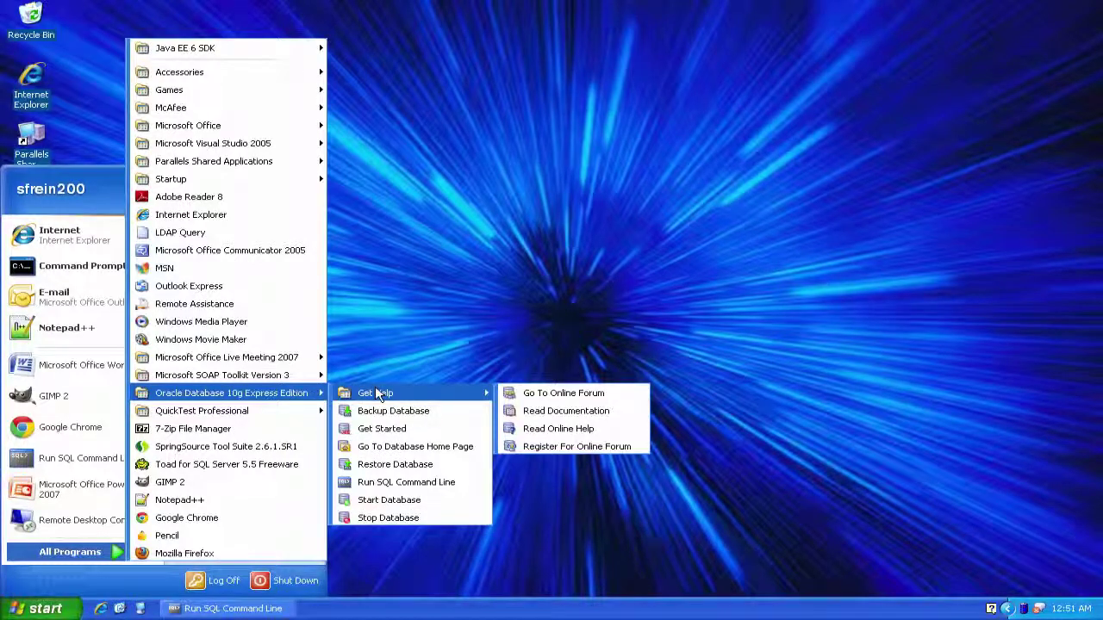
pyautogui.click(387, 448)
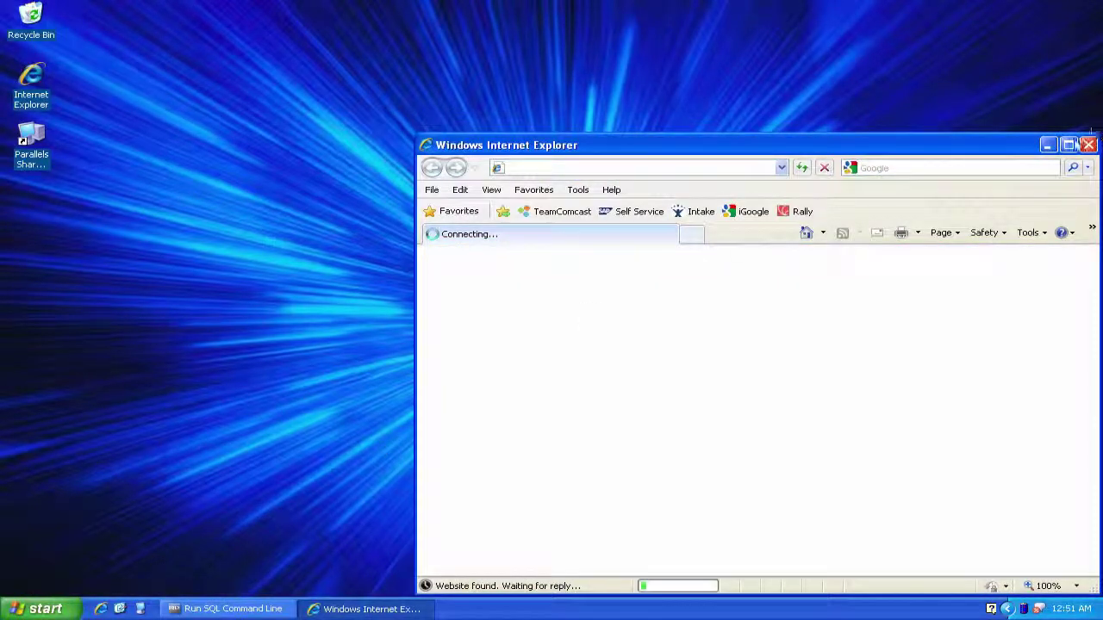
pyautogui.click(1069, 145)
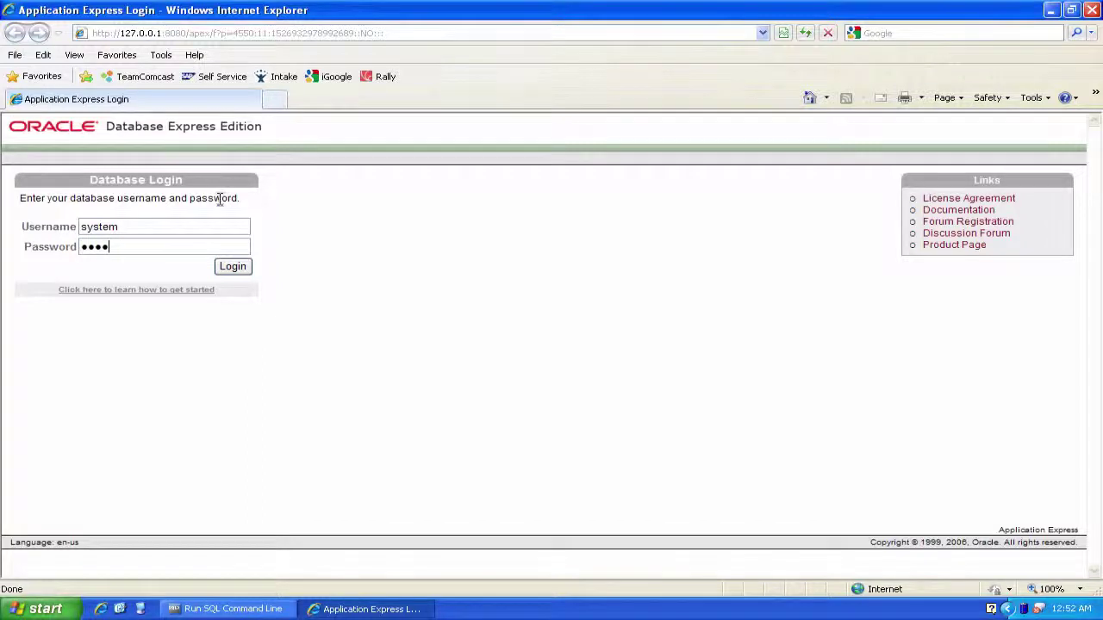
pyautogui.click(243, 272)
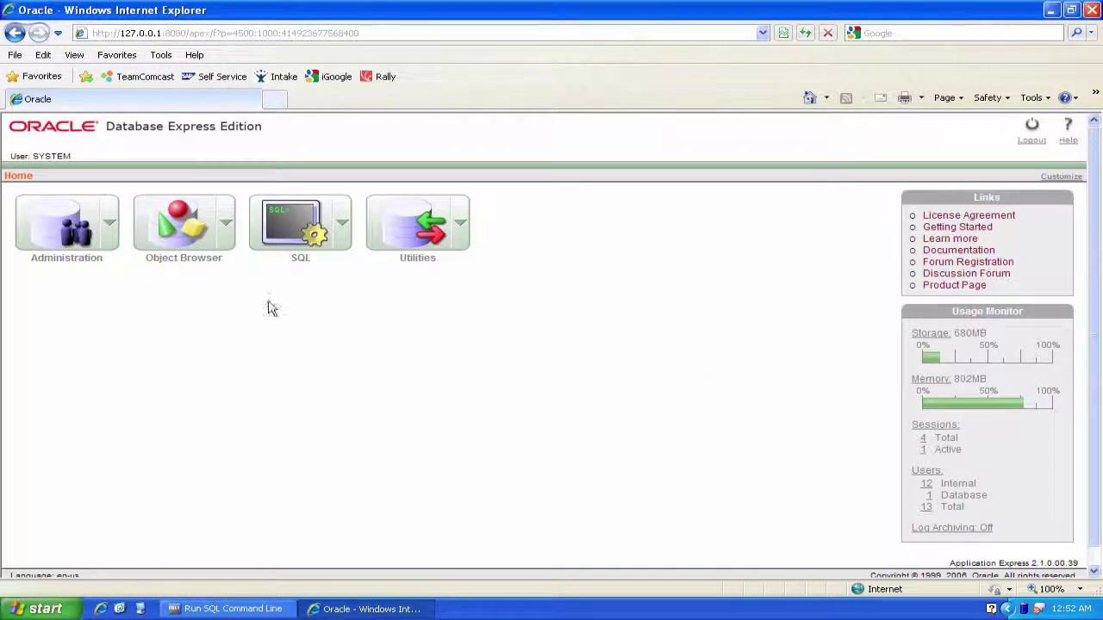
# View the database's storage utilization from the administration options and return to the home page.
pyautogui.click(117, 237)
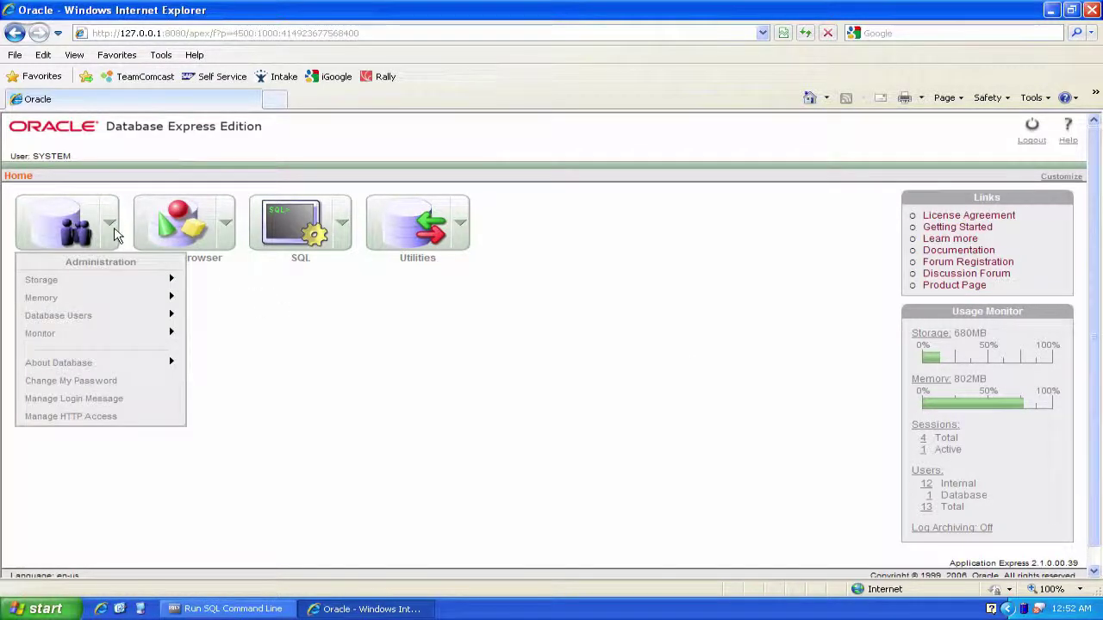
pyautogui.moveTo(112, 287)
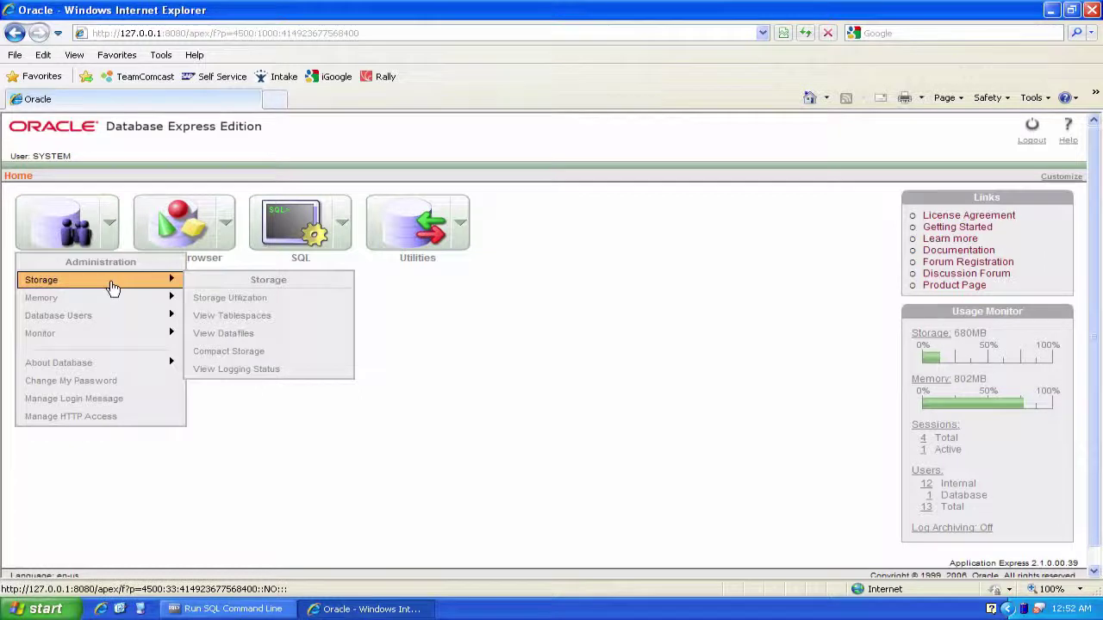
pyautogui.click(223, 298)
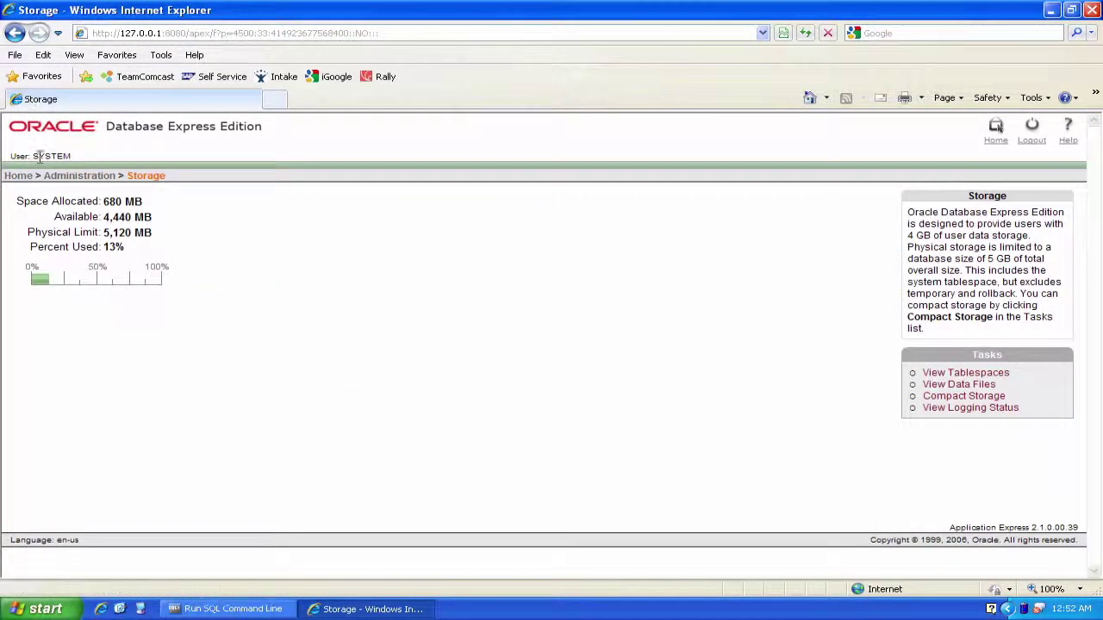
pyautogui.click(14, 34)
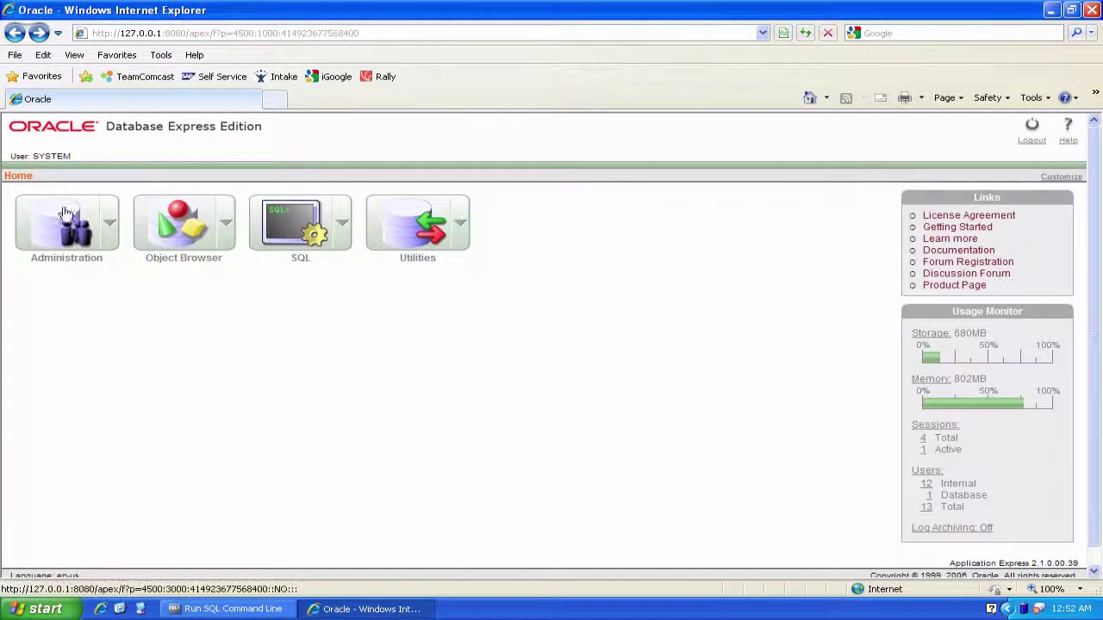
# View the database's memory utilization from the administration options and return to the home page.
pyautogui.click(111, 226)
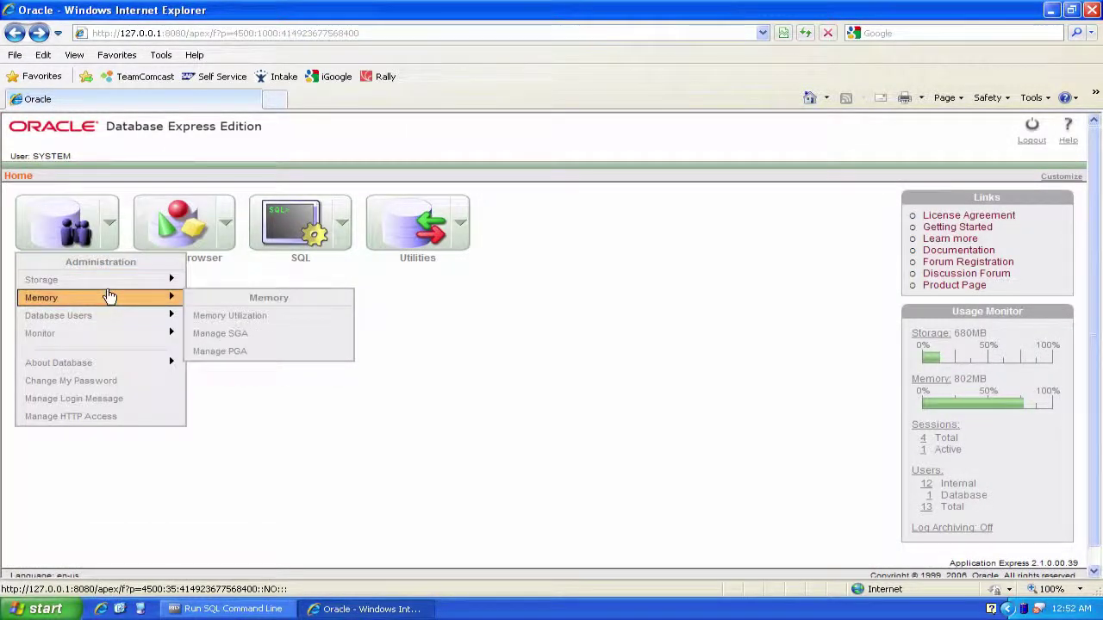
pyautogui.moveTo(126, 317)
pyautogui.click(238, 319)
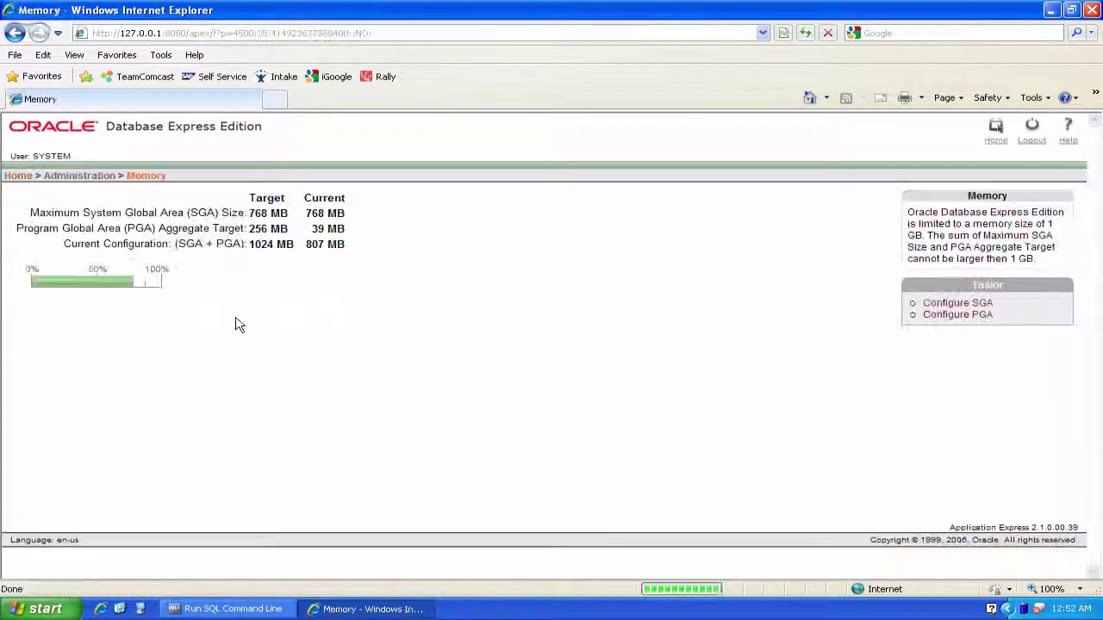
pyautogui.click(15, 32)
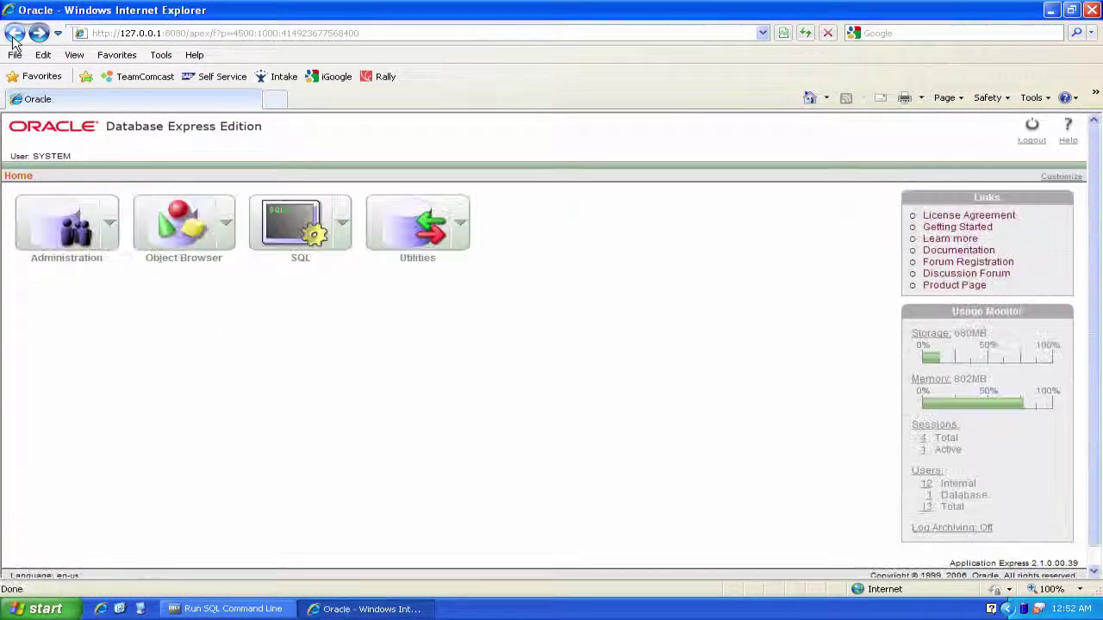
# Review the administration options for storage, monitoring and database users on the home page.
pyautogui.click(108, 234)
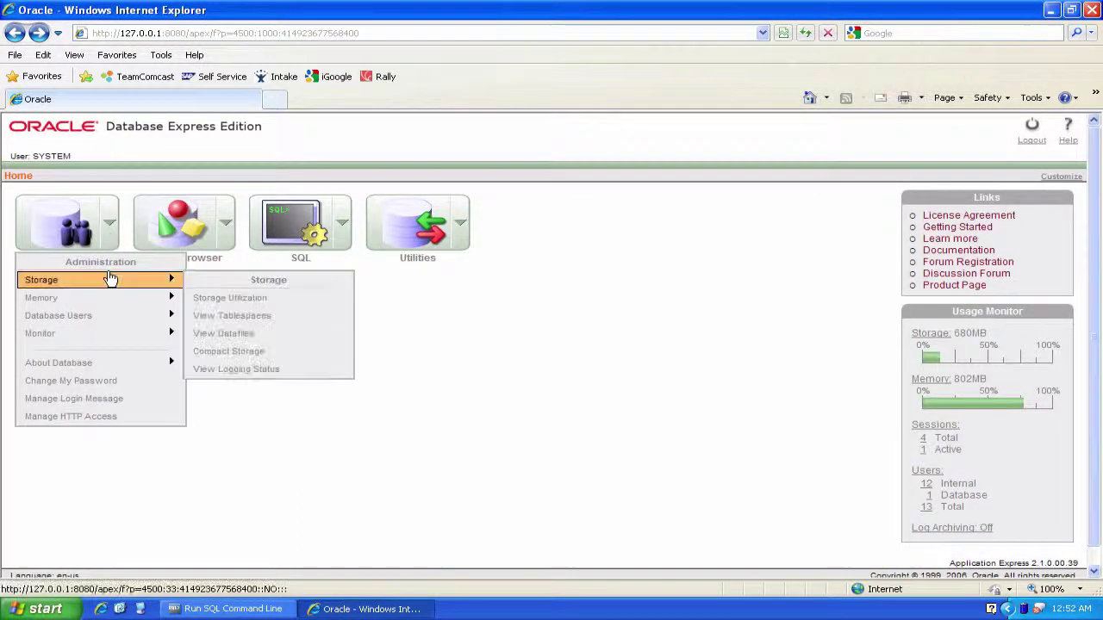
pyautogui.moveTo(107, 333)
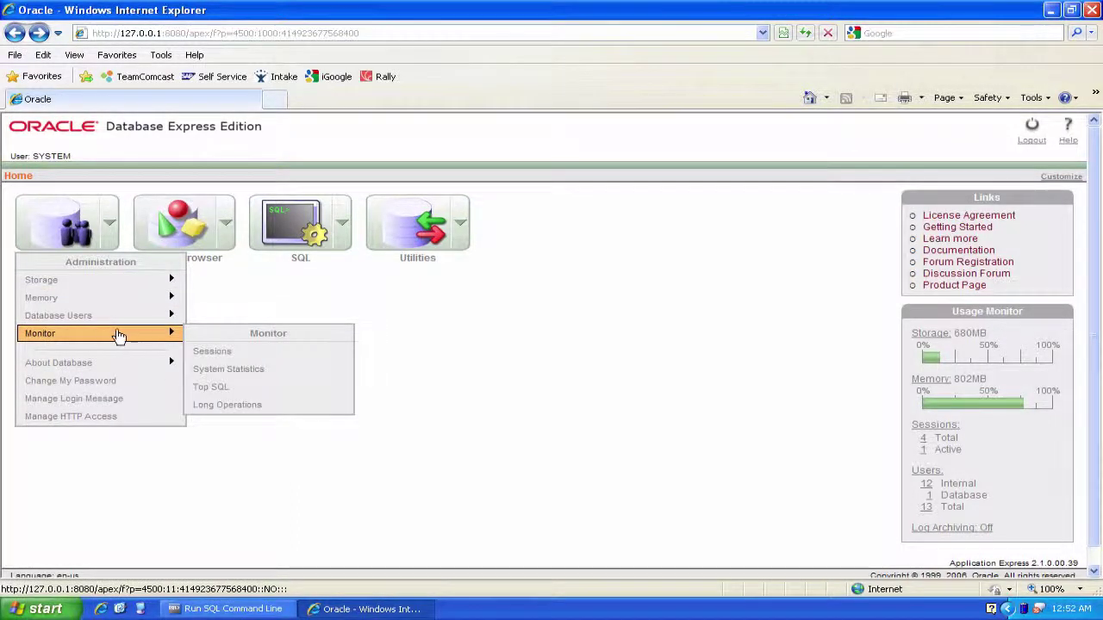
pyautogui.moveTo(135, 321)
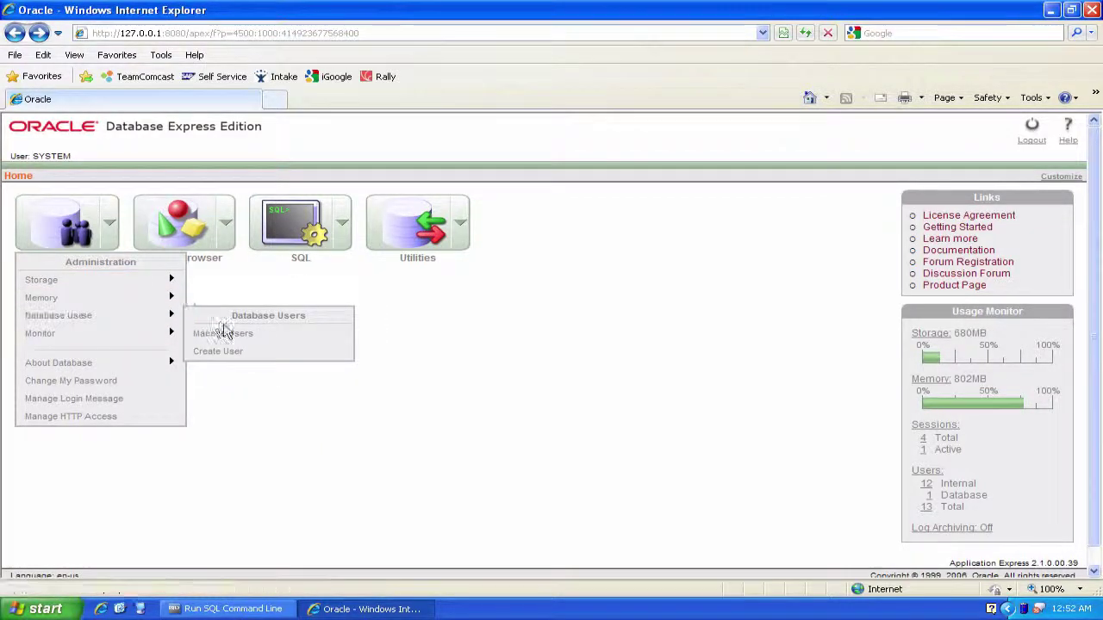
pyautogui.moveTo(136, 374)
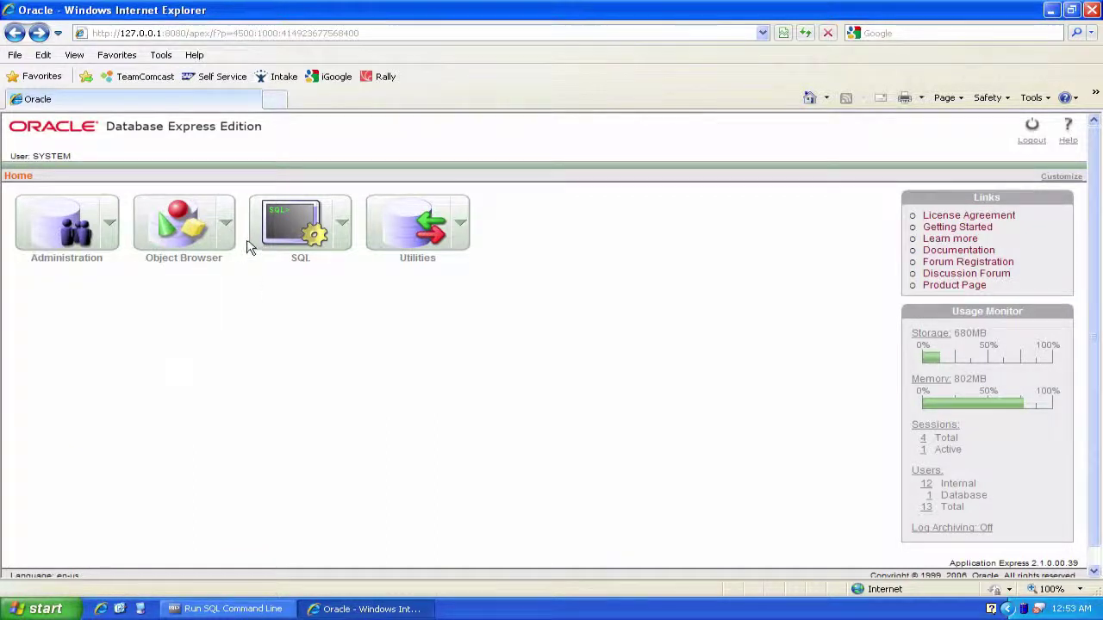
# Review the Object Browser's create and browse options, list the database tables, and view the BOOK table's column definitions.
pyautogui.click(224, 227)
pyautogui.click(226, 228)
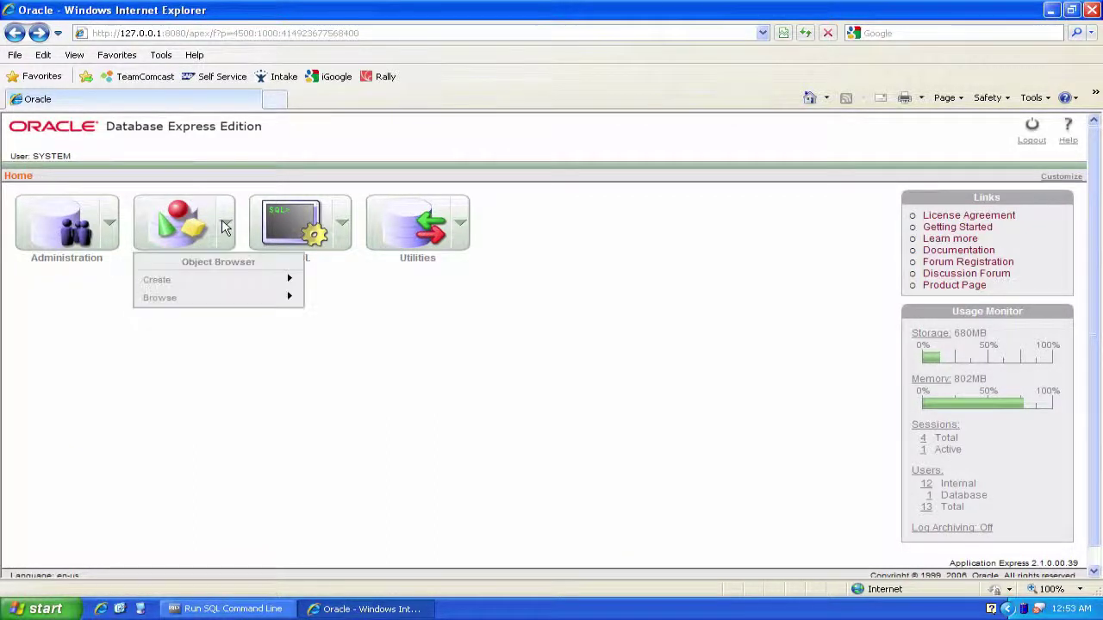
pyautogui.moveTo(245, 280)
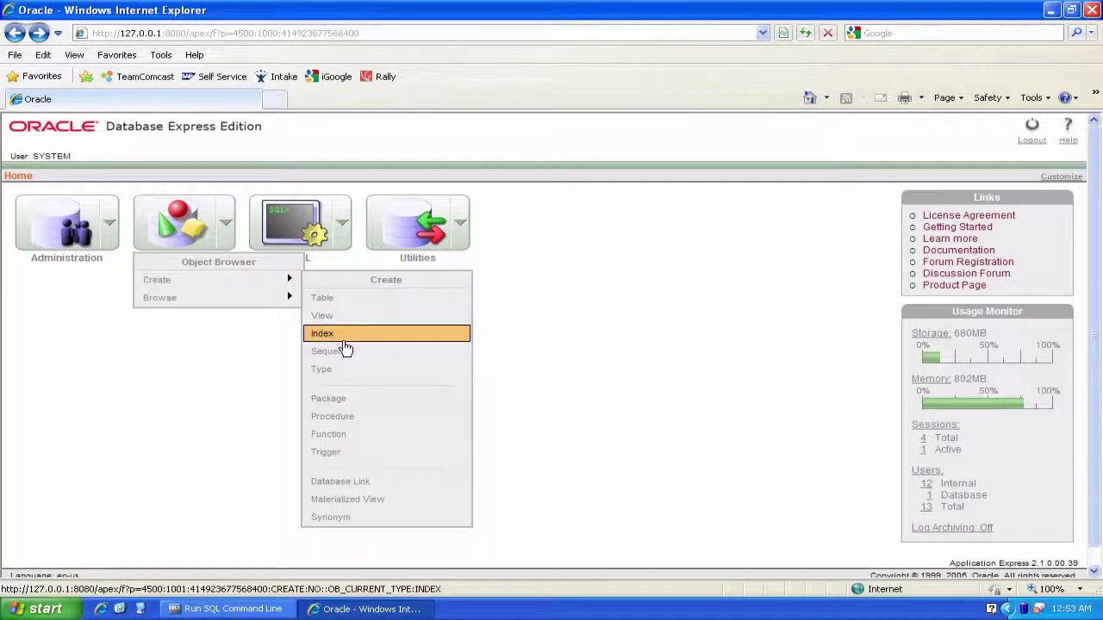
pyautogui.moveTo(286, 303)
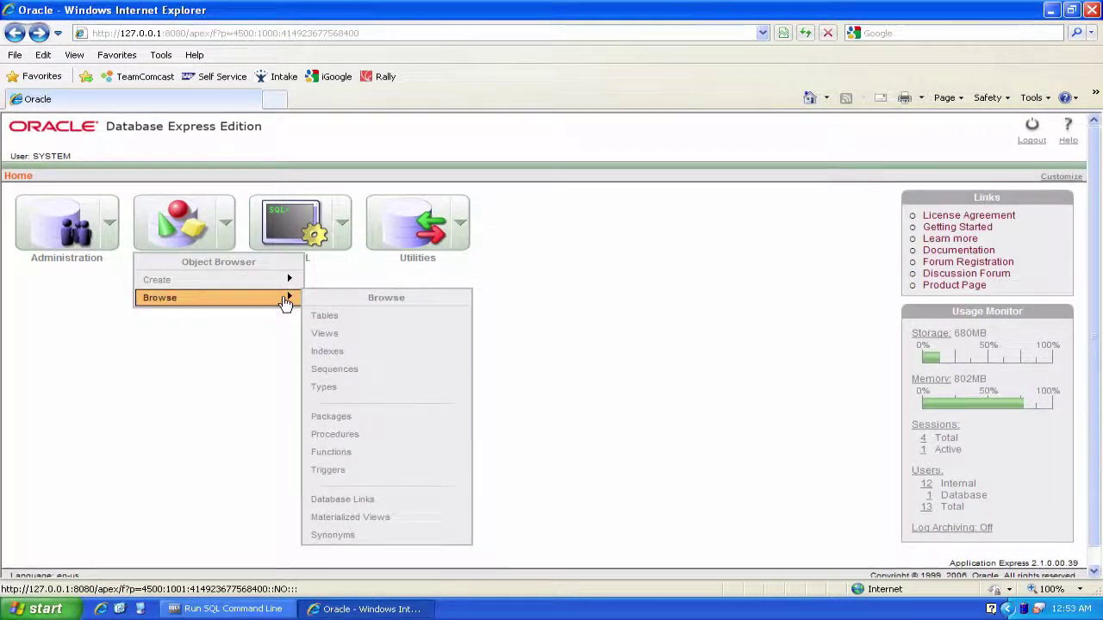
pyautogui.click(326, 317)
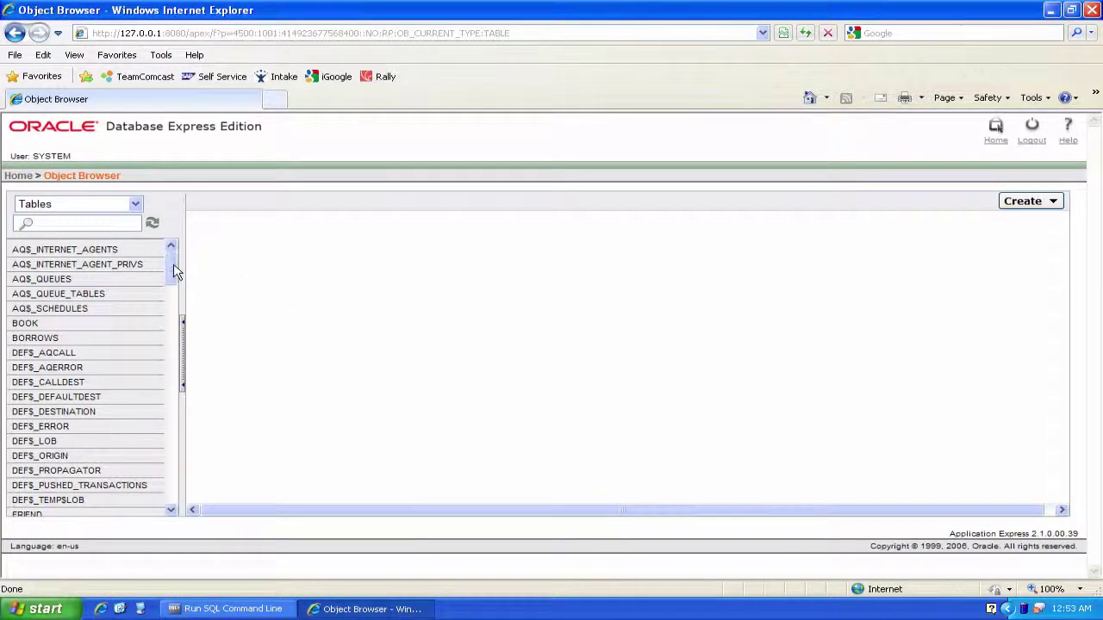
pyautogui.click(30, 327)
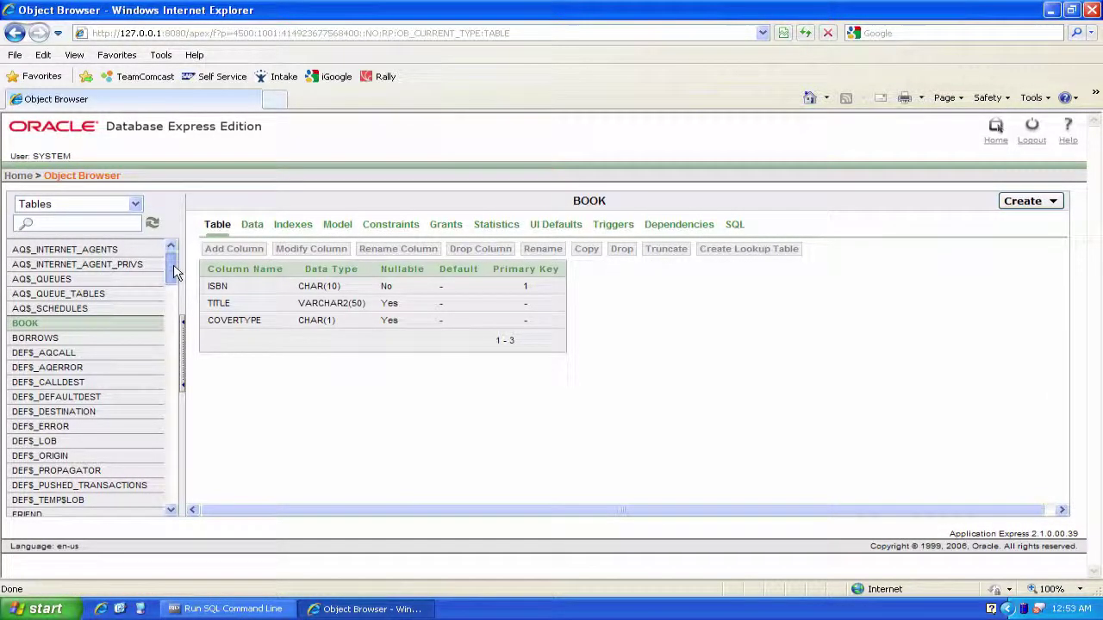
# View the BORROWS table's columns and indexes, and return to the home page.
pyautogui.moveTo(174, 273)
pyautogui.mouseDown()
pyautogui.moveTo(175, 285)
pyautogui.moveTo(174, 272)
pyautogui.mouseUp()
pyautogui.click(35, 337)
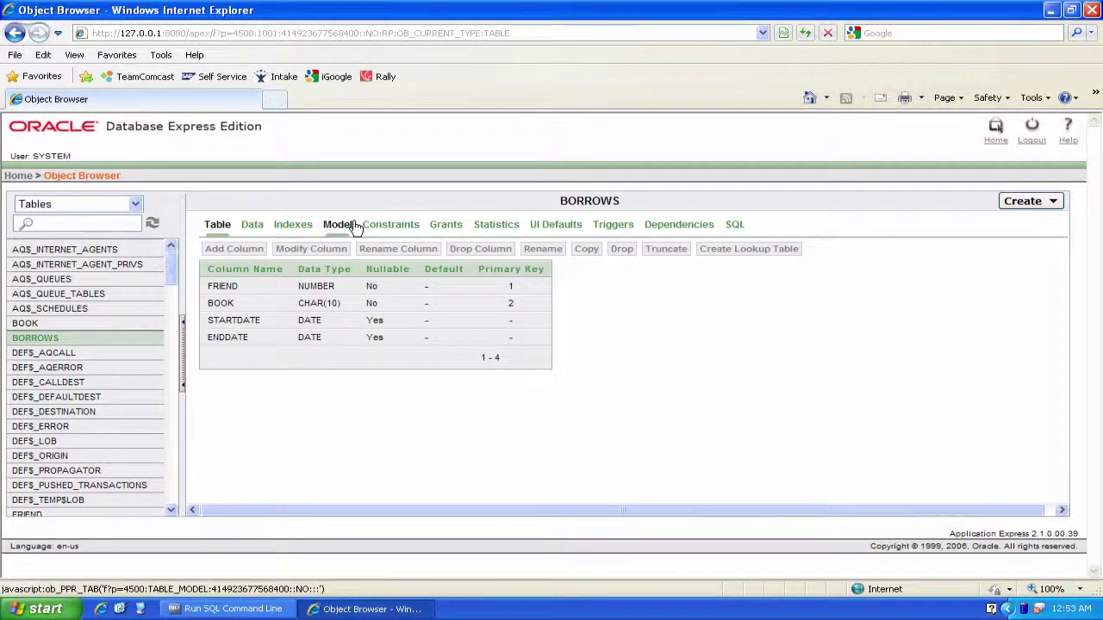
pyautogui.click(301, 230)
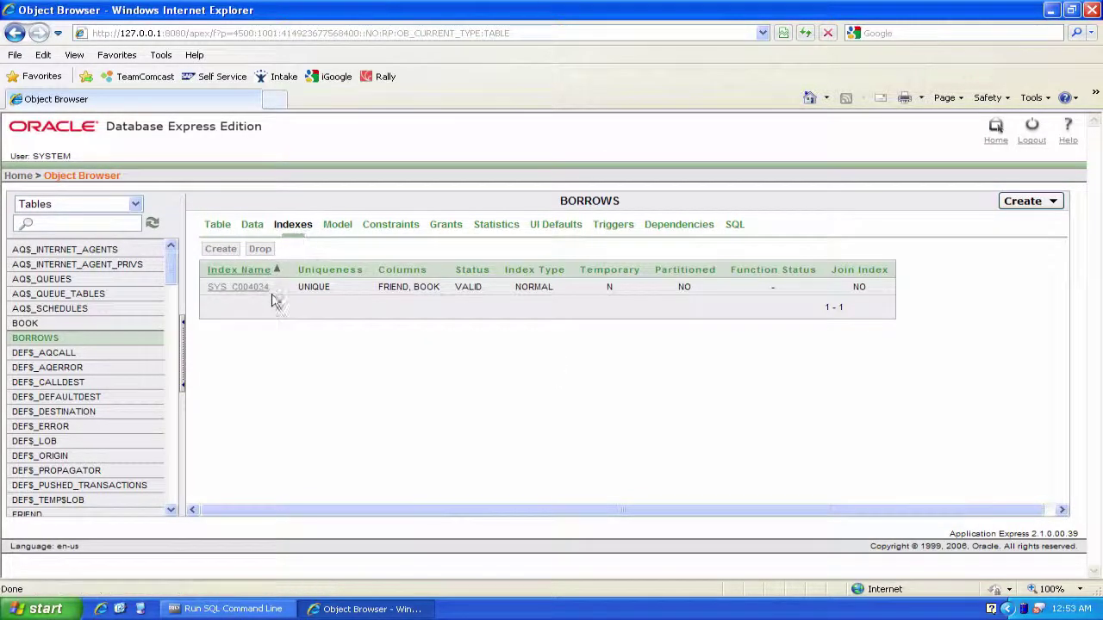
pyautogui.click(18, 41)
pyautogui.click(19, 40)
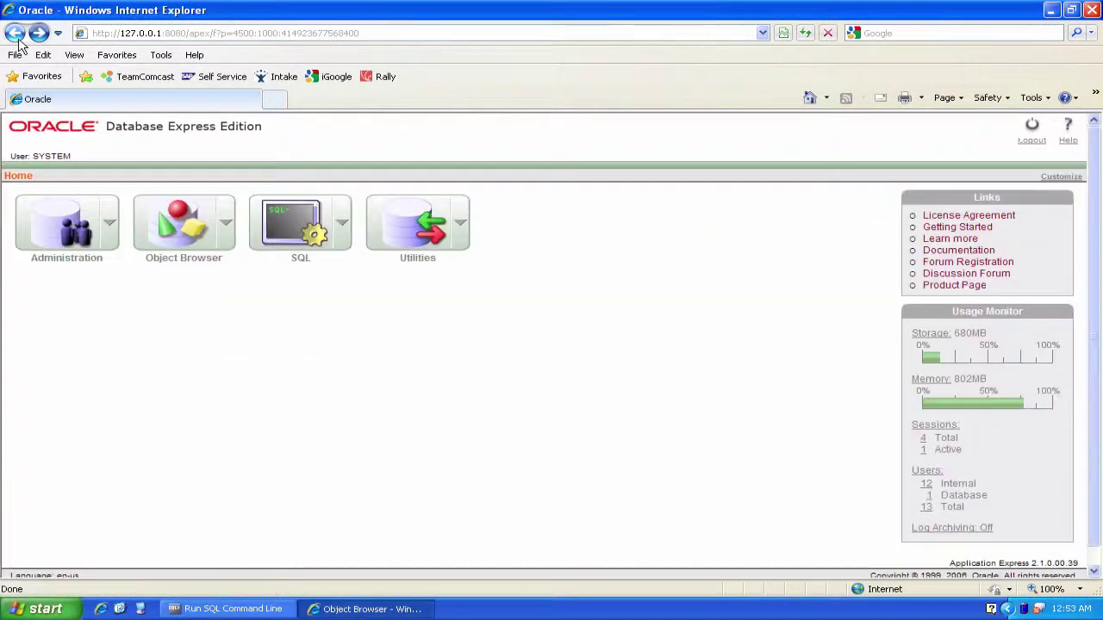
# Open the SQL page and review its options for SQL Commands, SQL Scripts and Query Builder.
pyautogui.click(226, 224)
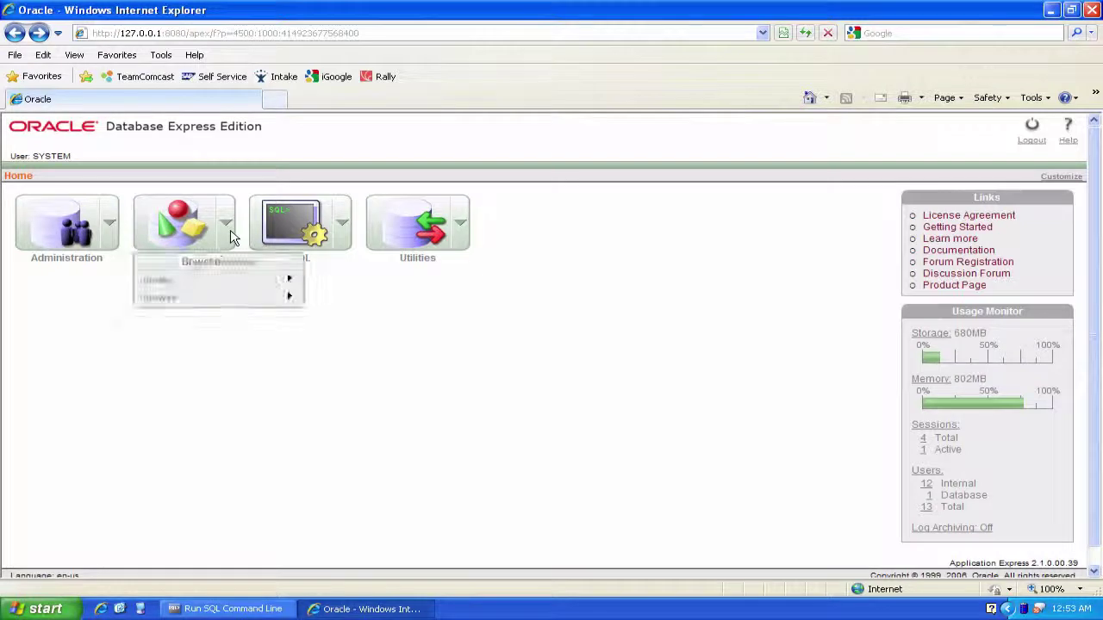
pyautogui.click(361, 291)
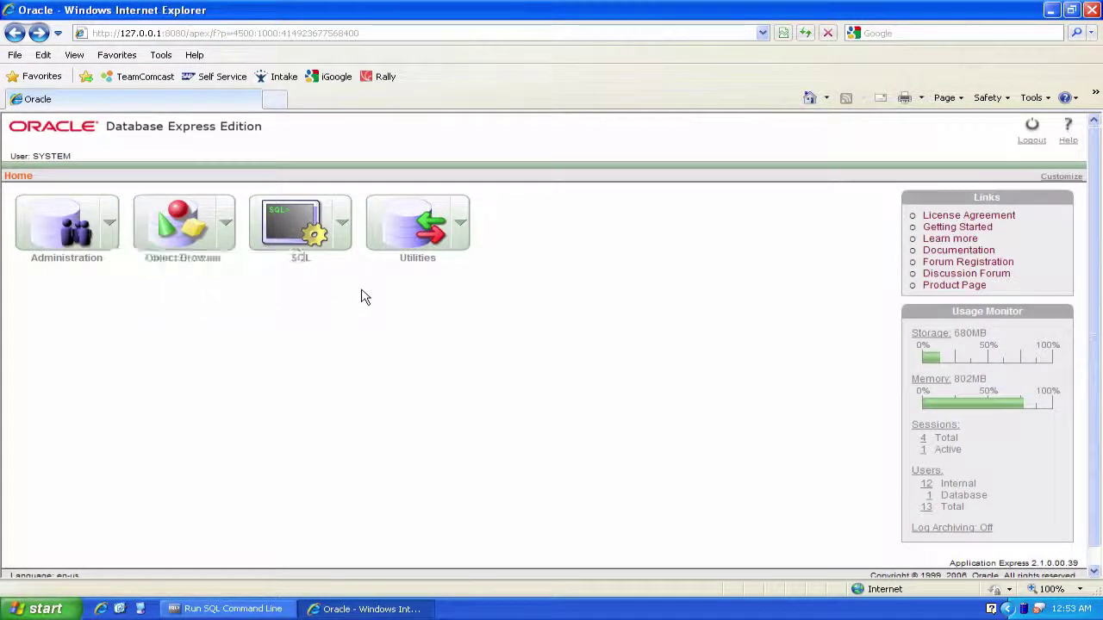
pyautogui.click(343, 226)
pyautogui.moveTo(340, 285)
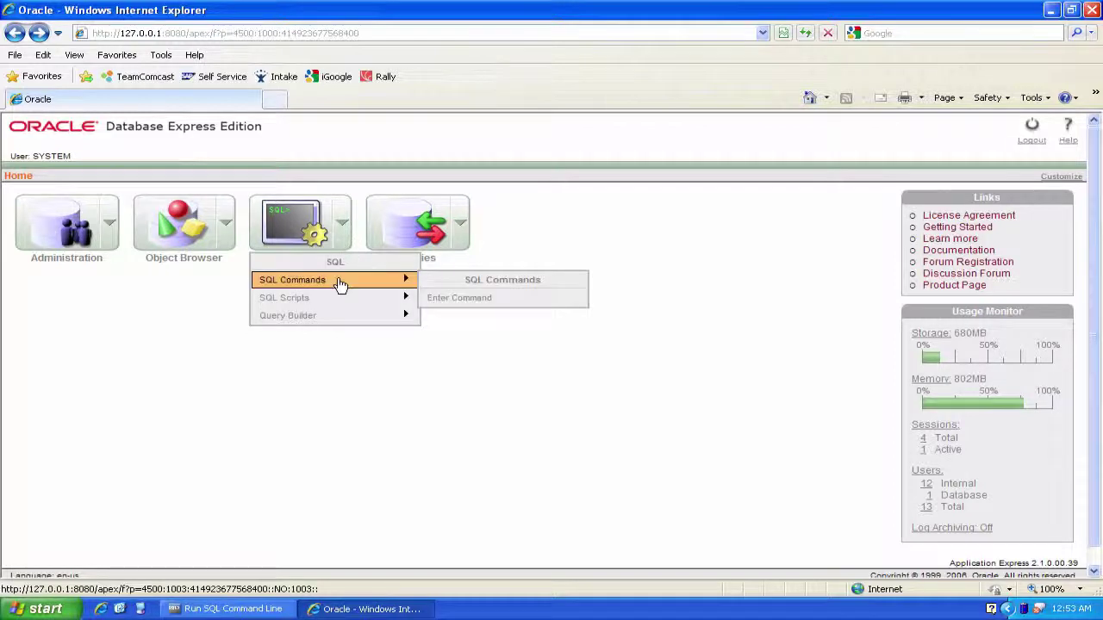
pyautogui.click(279, 229)
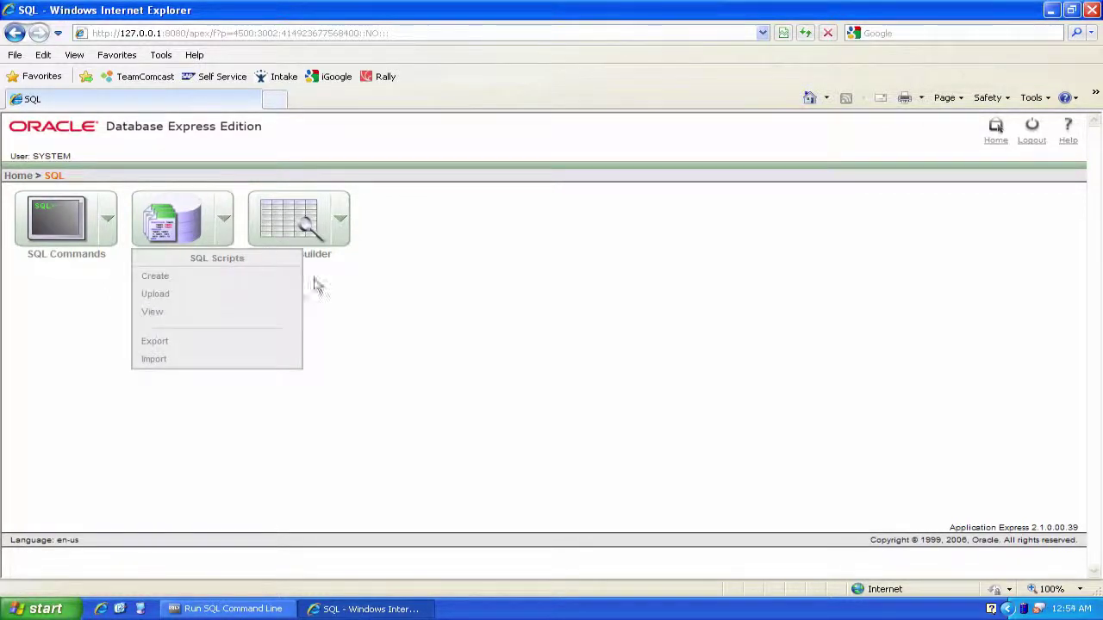
pyautogui.moveTo(342, 222)
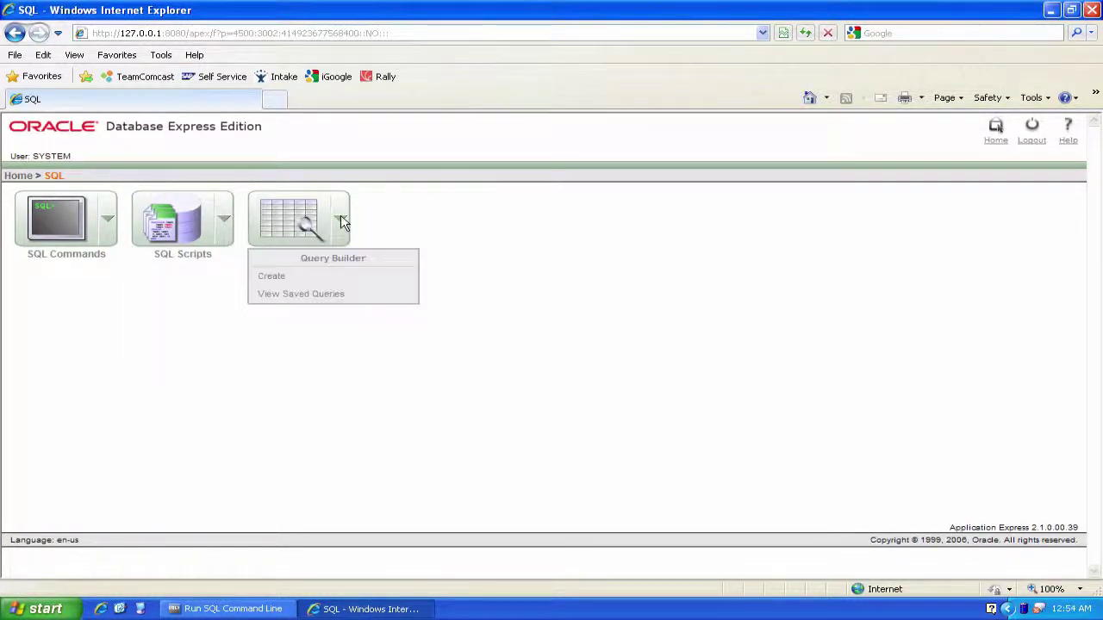
# Run "SELECT Sysdate FROM dual;" in SQL Commands and compare the result with the SQL command line window.
pyautogui.click(67, 227)
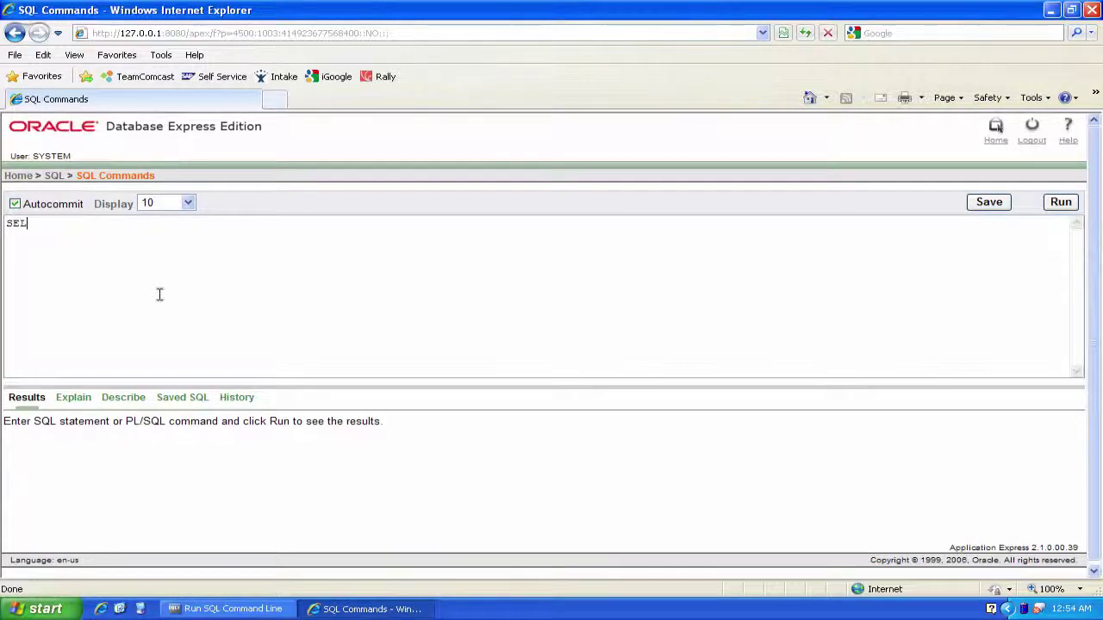
pyautogui.write('Sysdate fR')
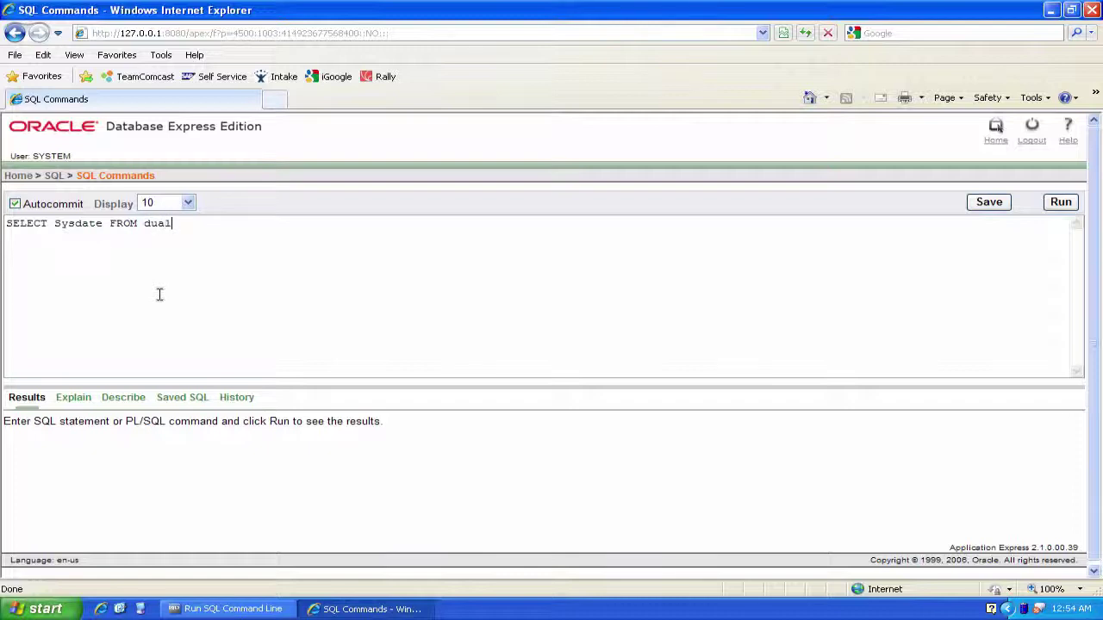
pyautogui.click(1055, 204)
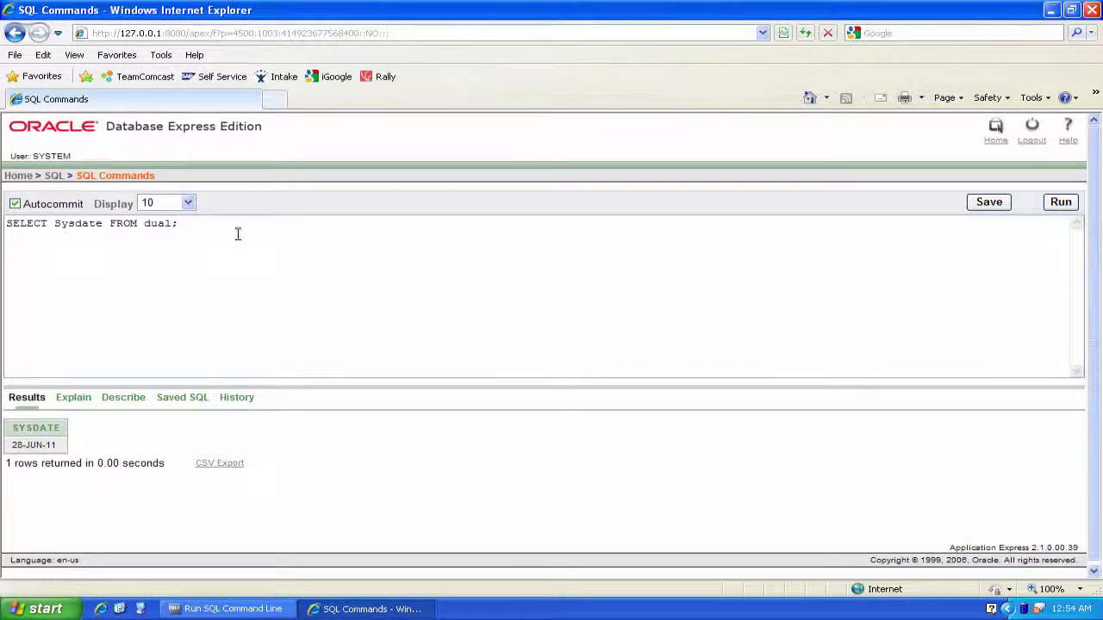
pyautogui.click(266, 609)
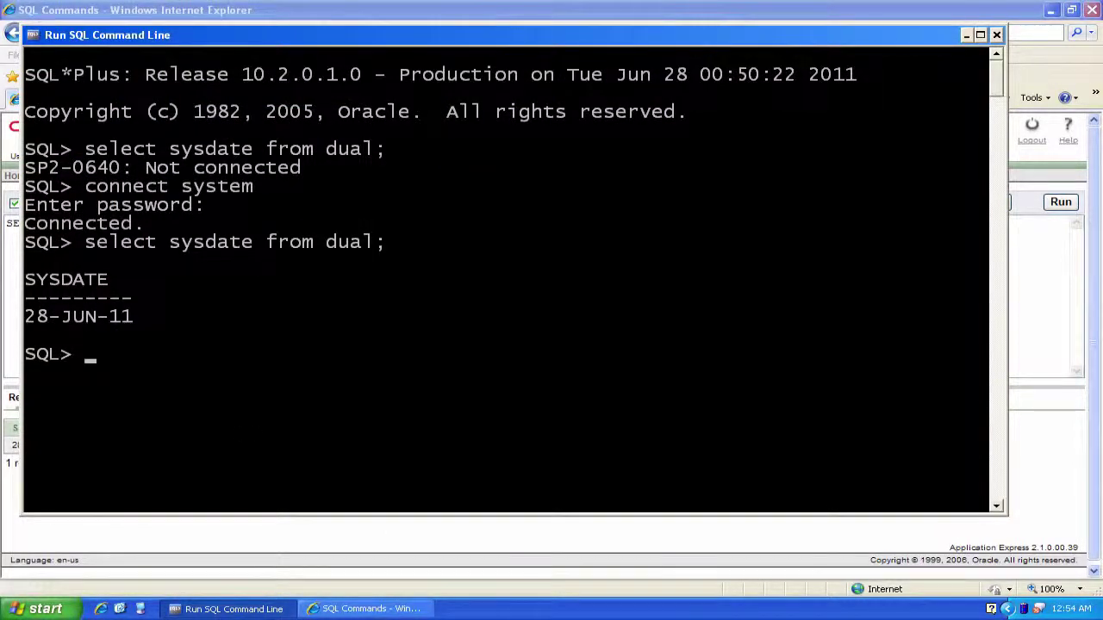
pyautogui.click(966, 34)
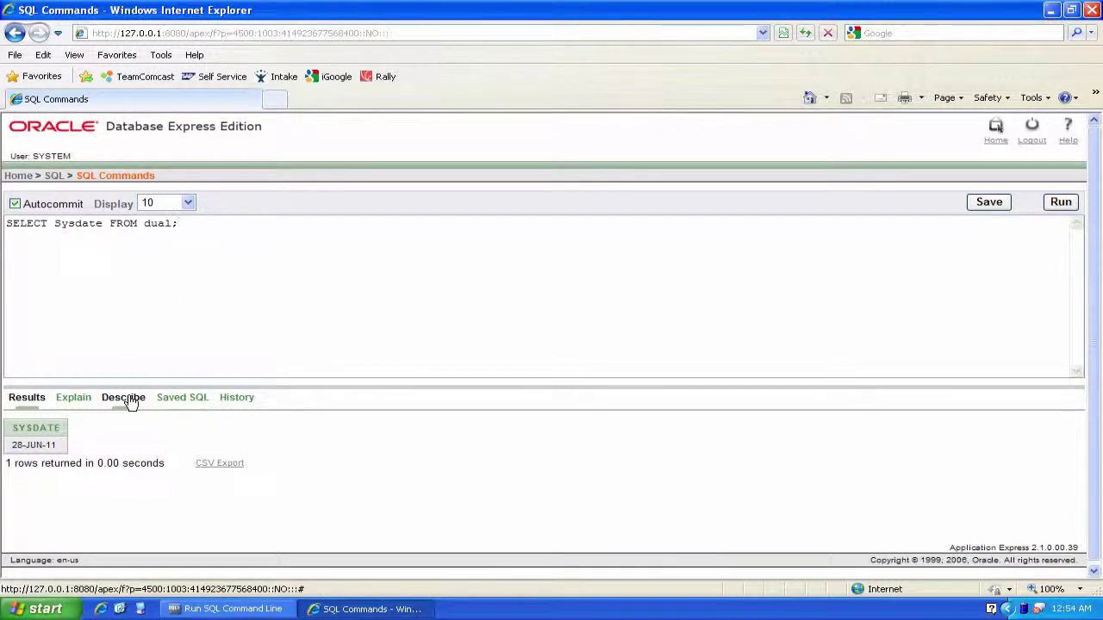
# Review the saved SQL and command history, reload the "SELECT Sysdate FROM dual;" entry, and return to the home page.
pyautogui.click(183, 401)
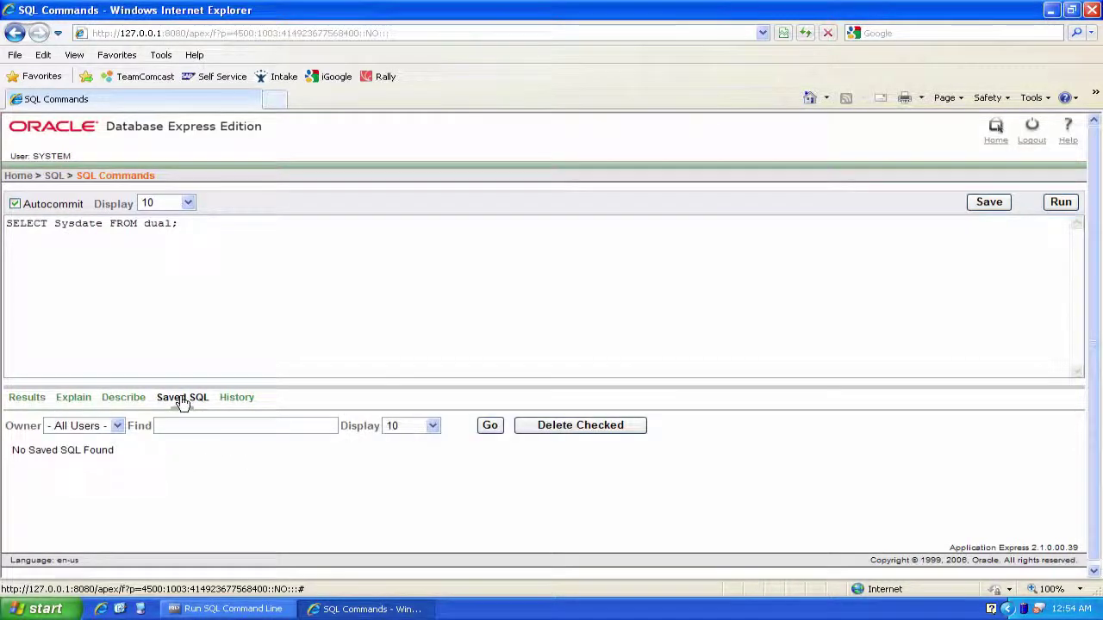
pyautogui.click(228, 401)
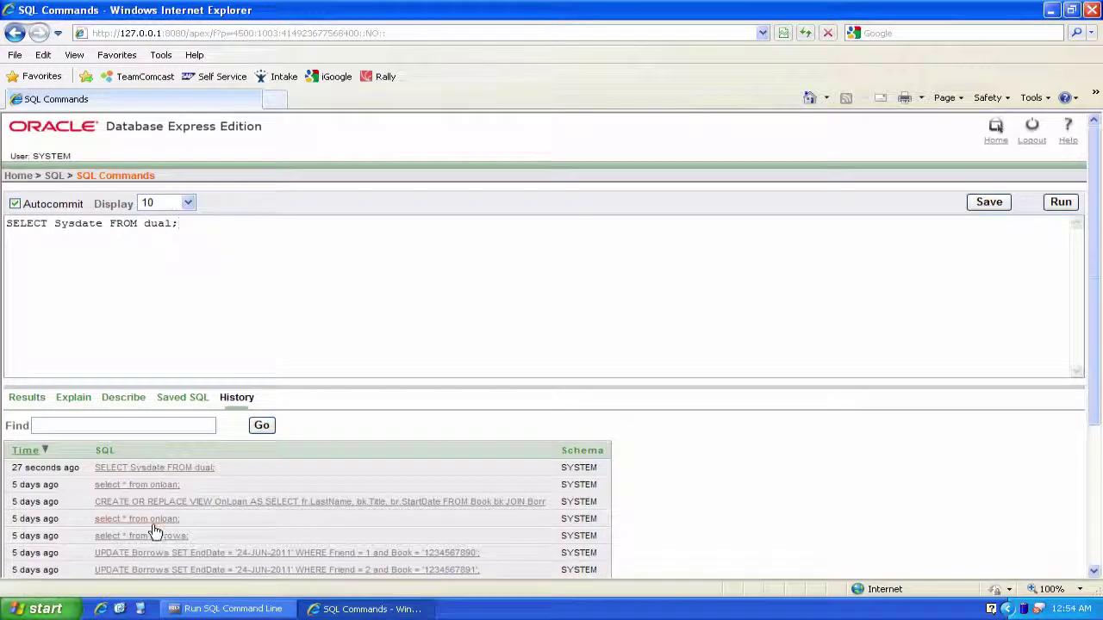
pyautogui.click(148, 468)
pyautogui.click(19, 176)
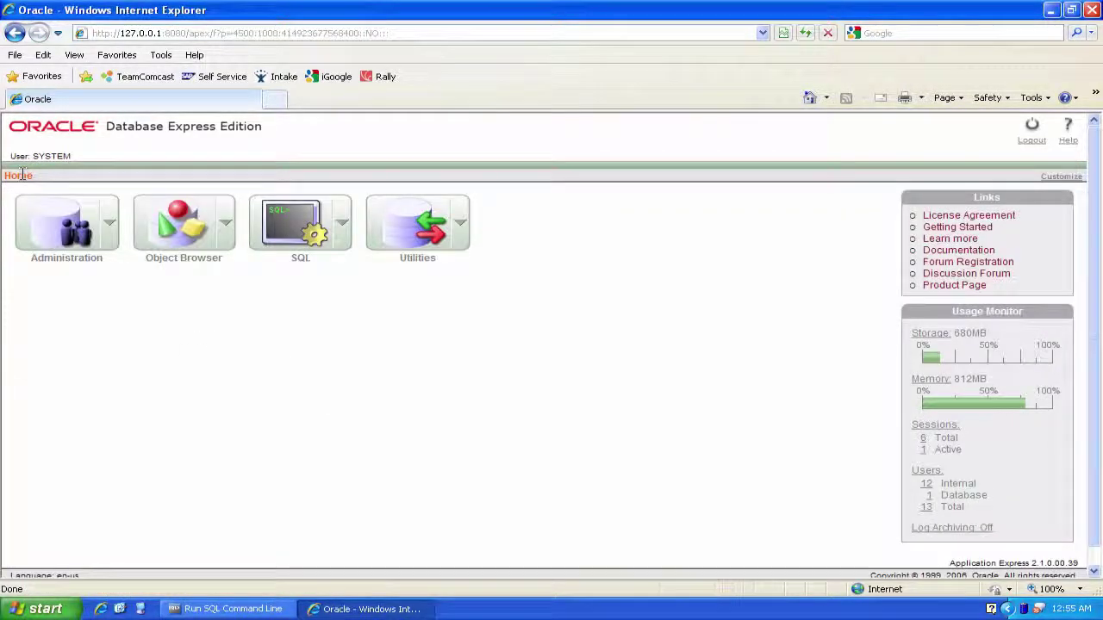
# Review the Utilities options and the Windows program entries for Oracle Database 10g Express Edition without launching any.
pyautogui.click(461, 222)
pyautogui.click(48, 609)
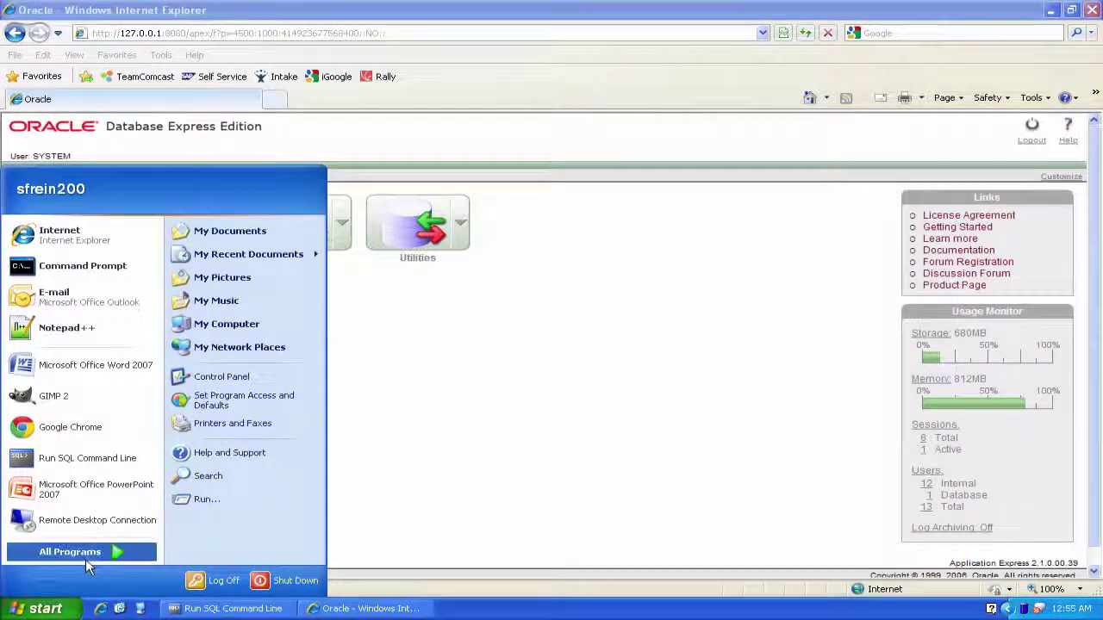
pyautogui.moveTo(86, 560)
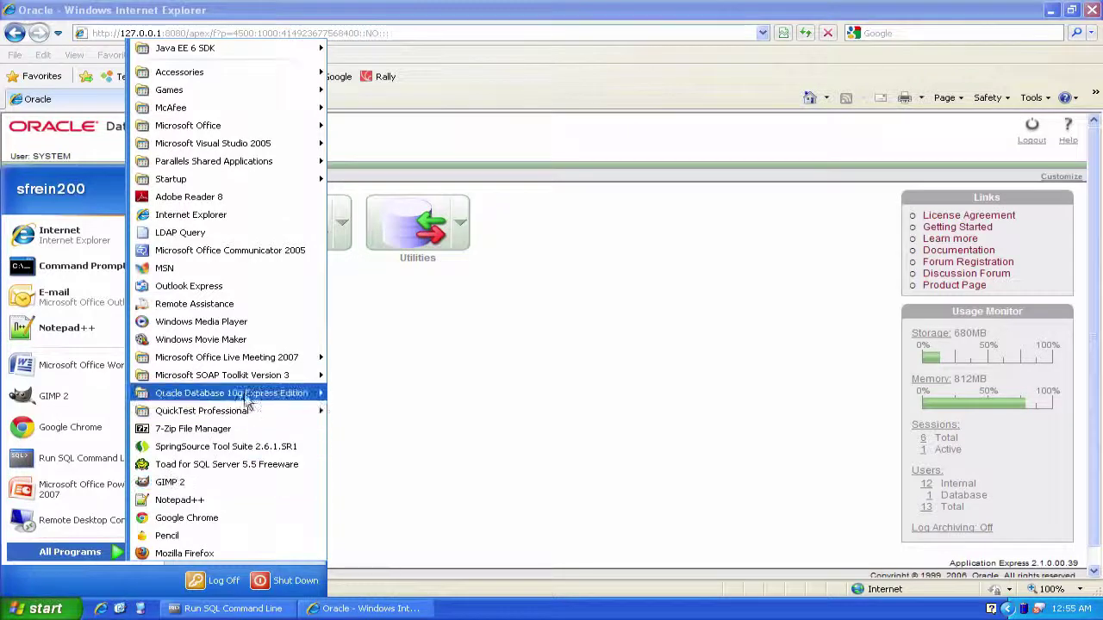
pyautogui.moveTo(216, 394)
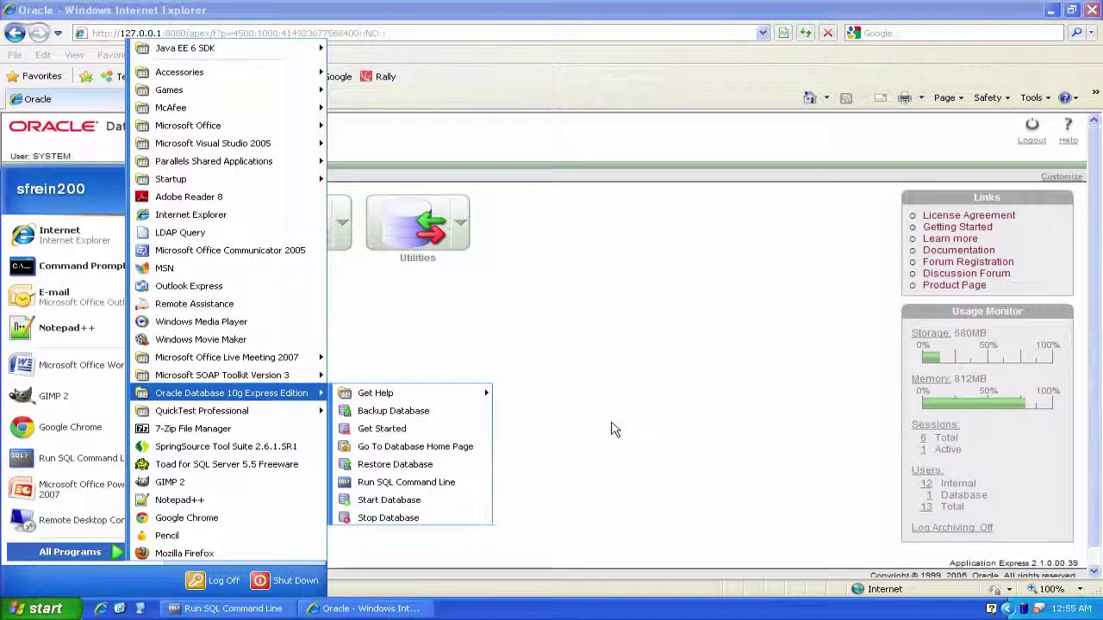
pyautogui.click(612, 430)
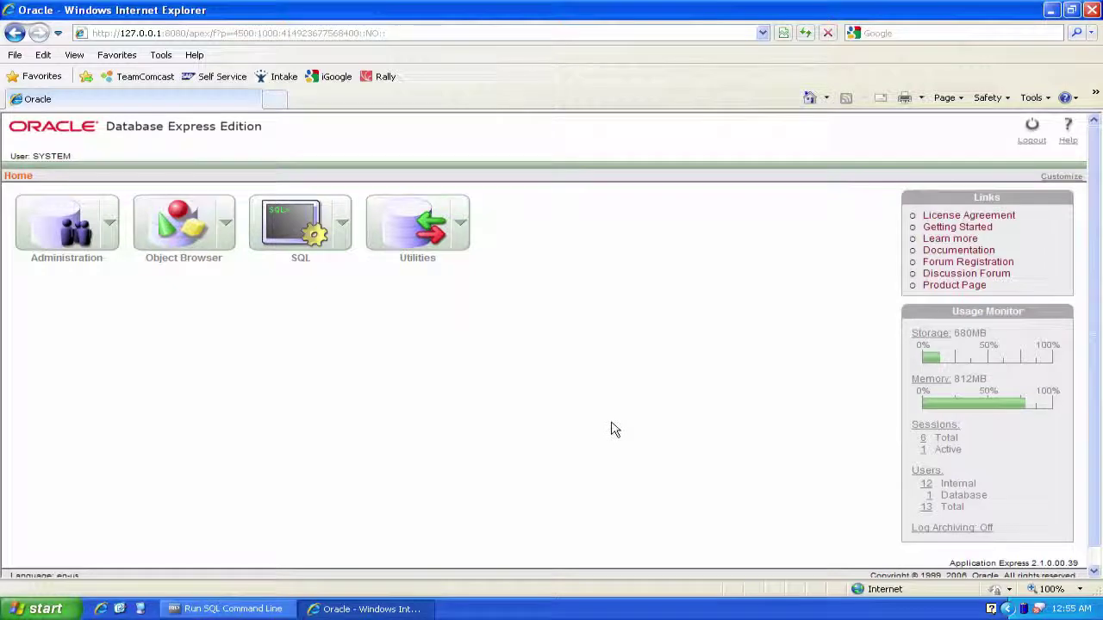